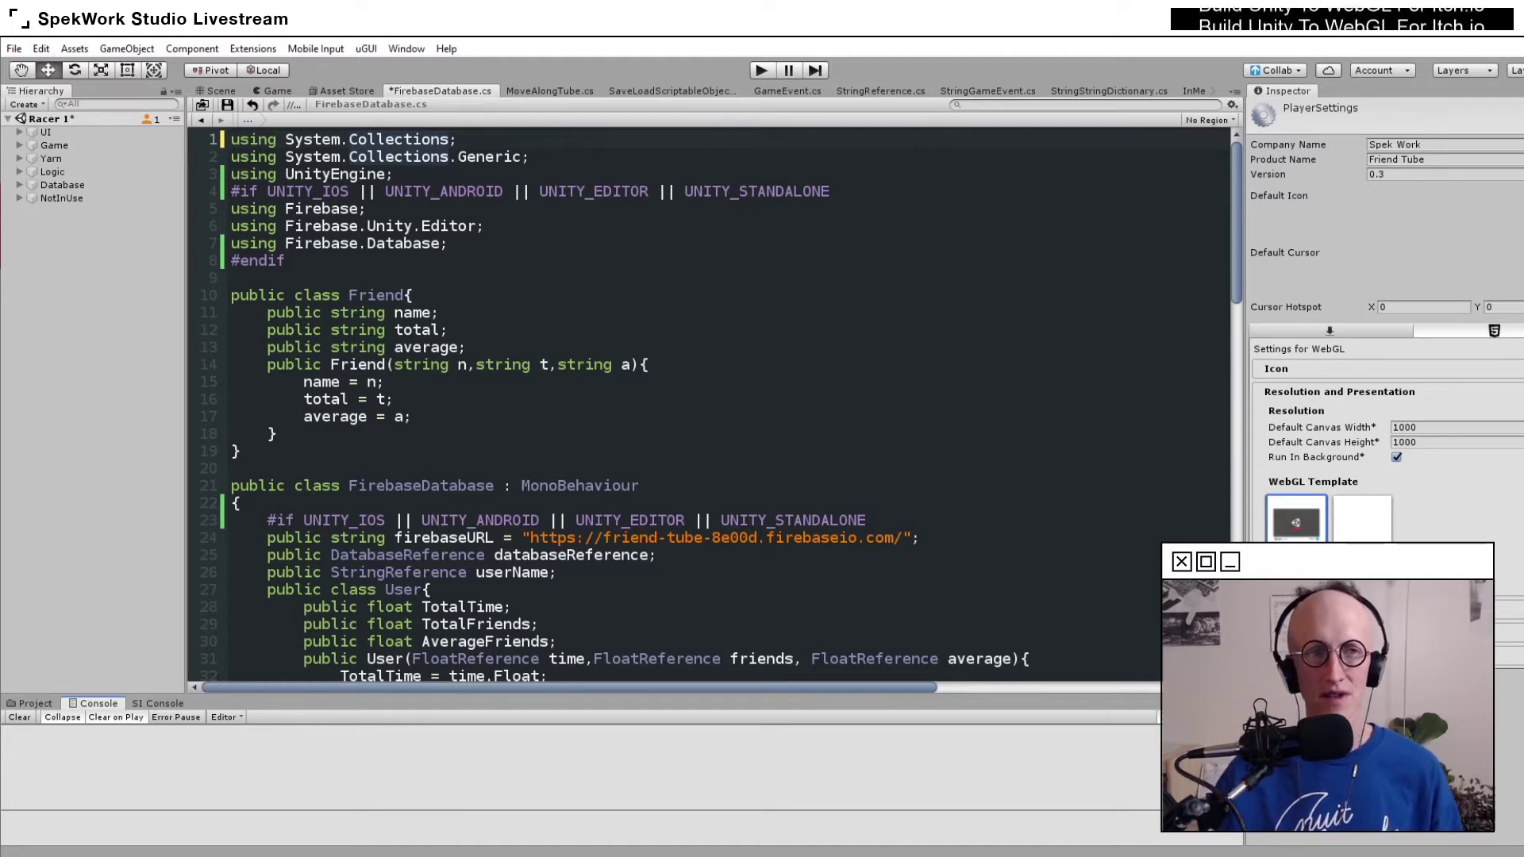
Open the build settings of the Unity project
{"action": "left_click", "coordinate": [14, 49]}
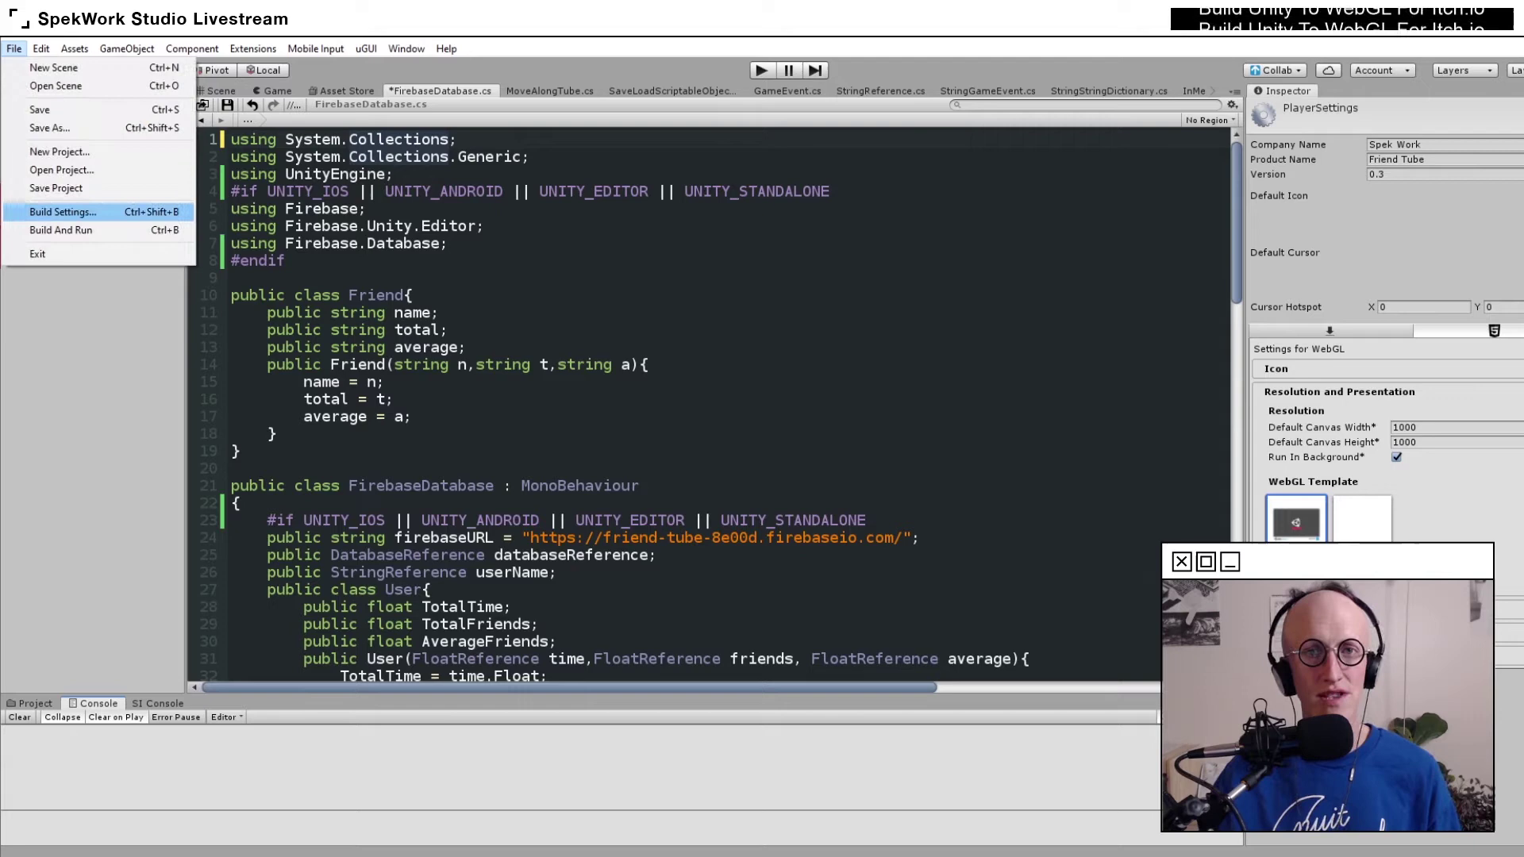
{"action": "left_click", "coordinate": [63, 212]}
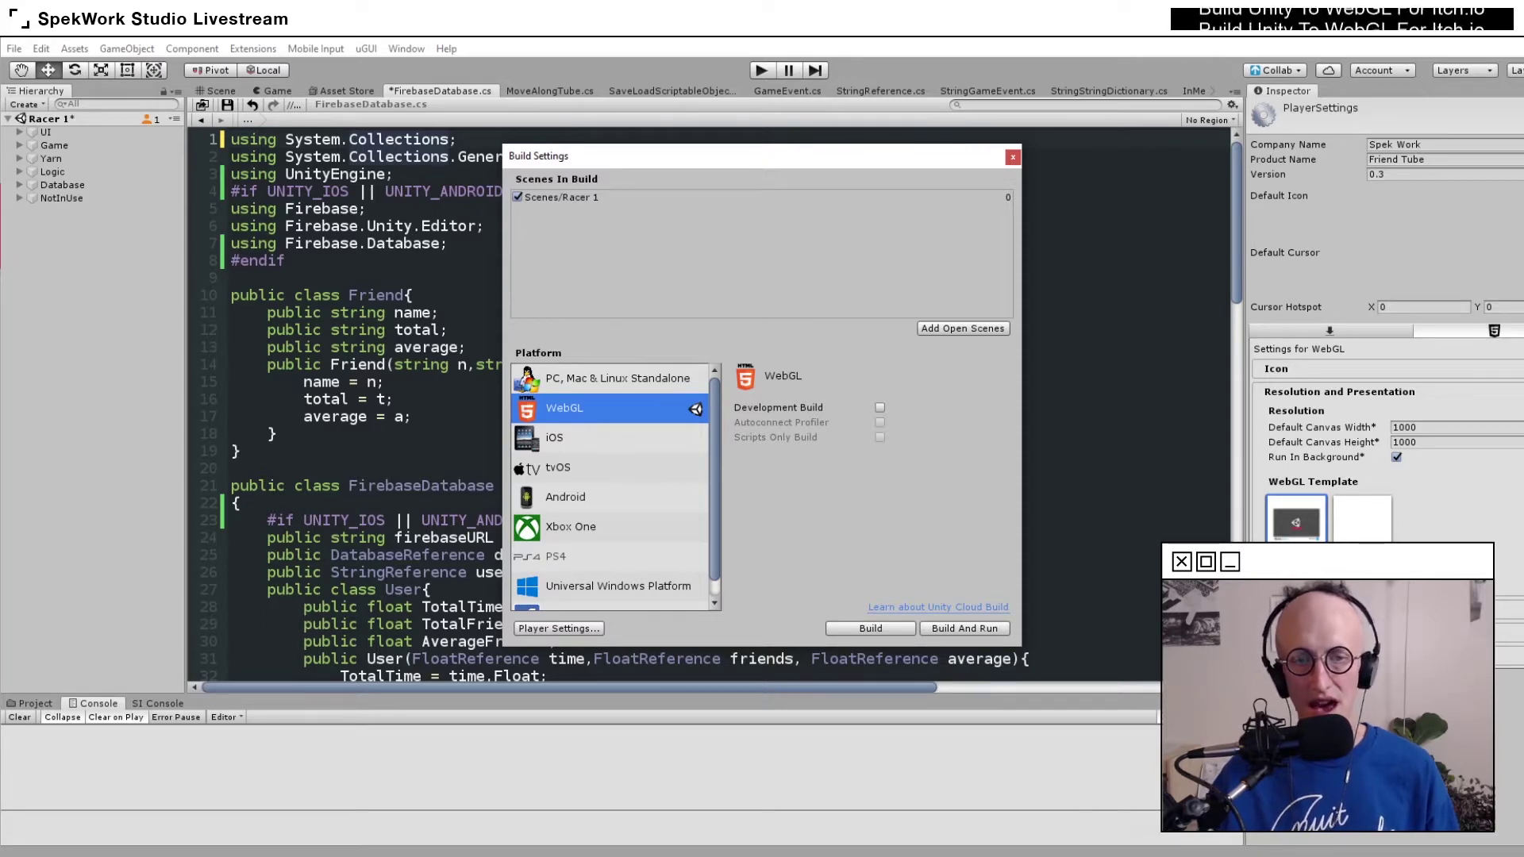
Check in Unity Hub whether the 2018.3.14f1 install includes the WebGL Build Support module
{"action": "key", "text": "super"}
{"action": "key", "text": "super"}
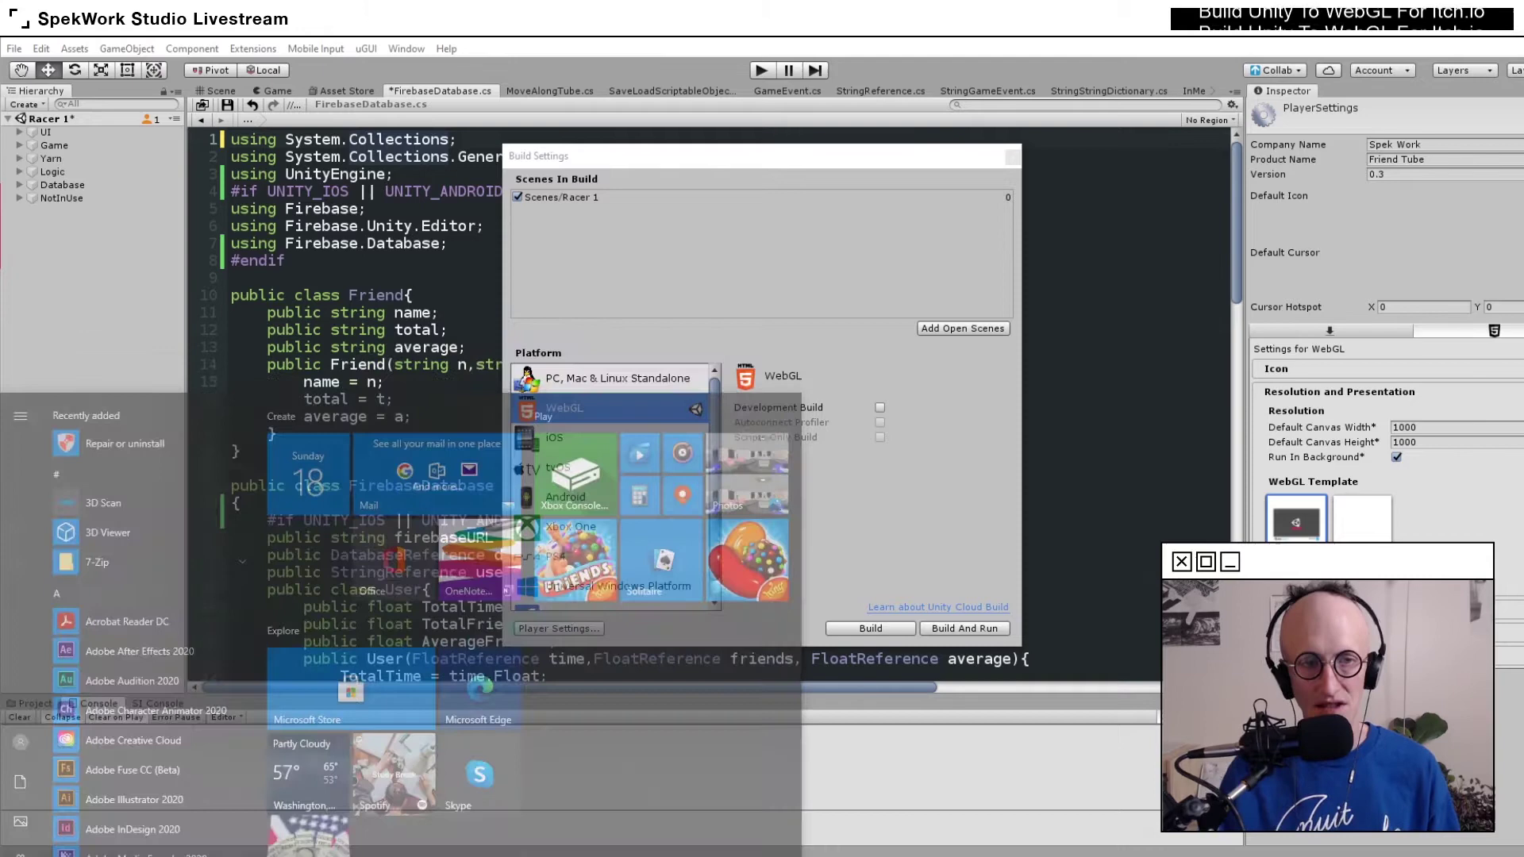
{"action": "type", "text": "hub"}
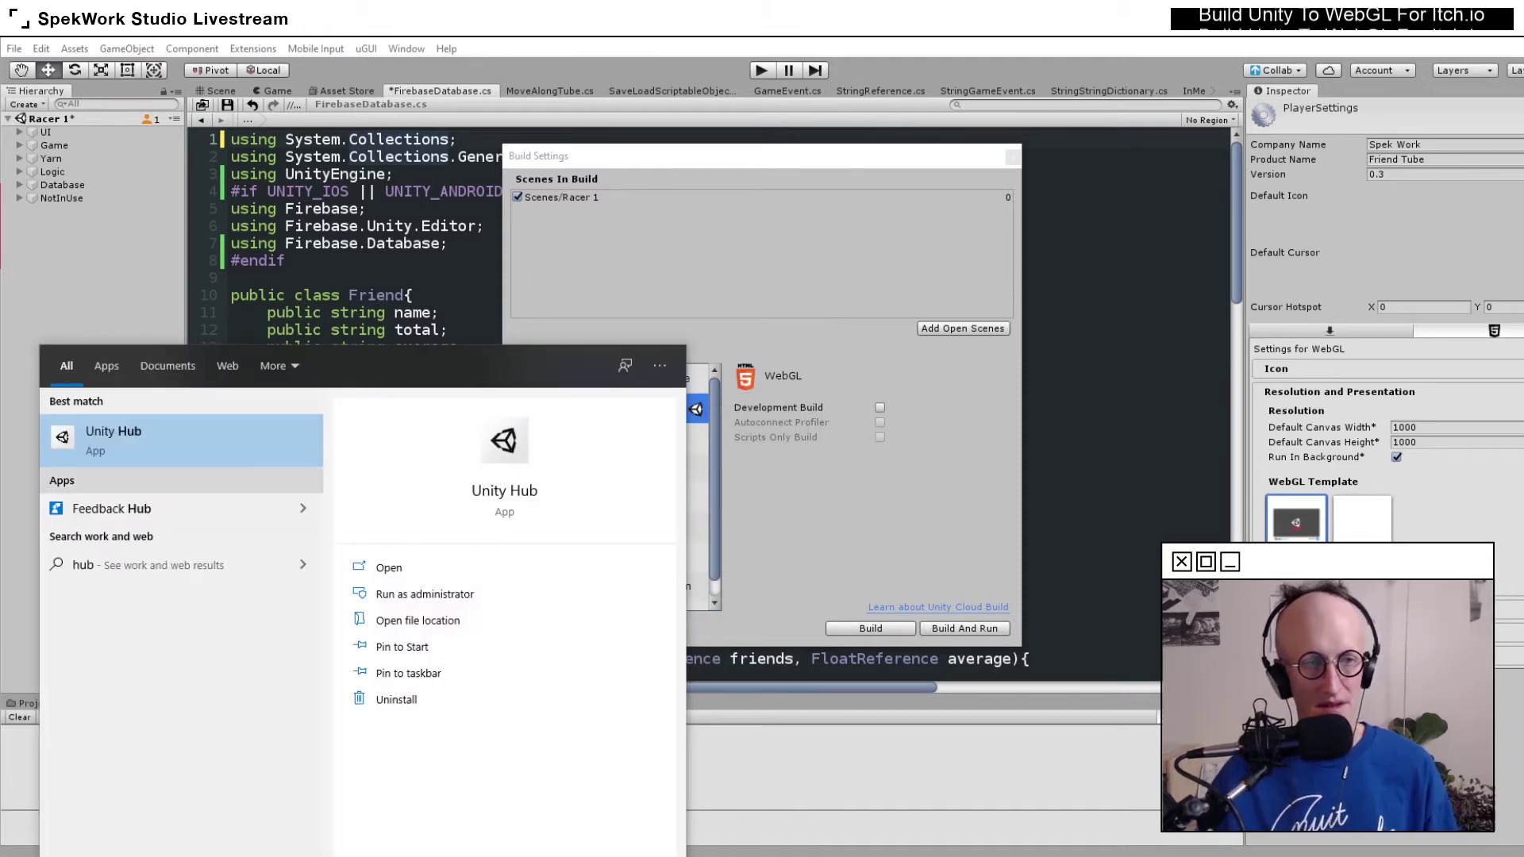
{"action": "key", "text": "Return"}
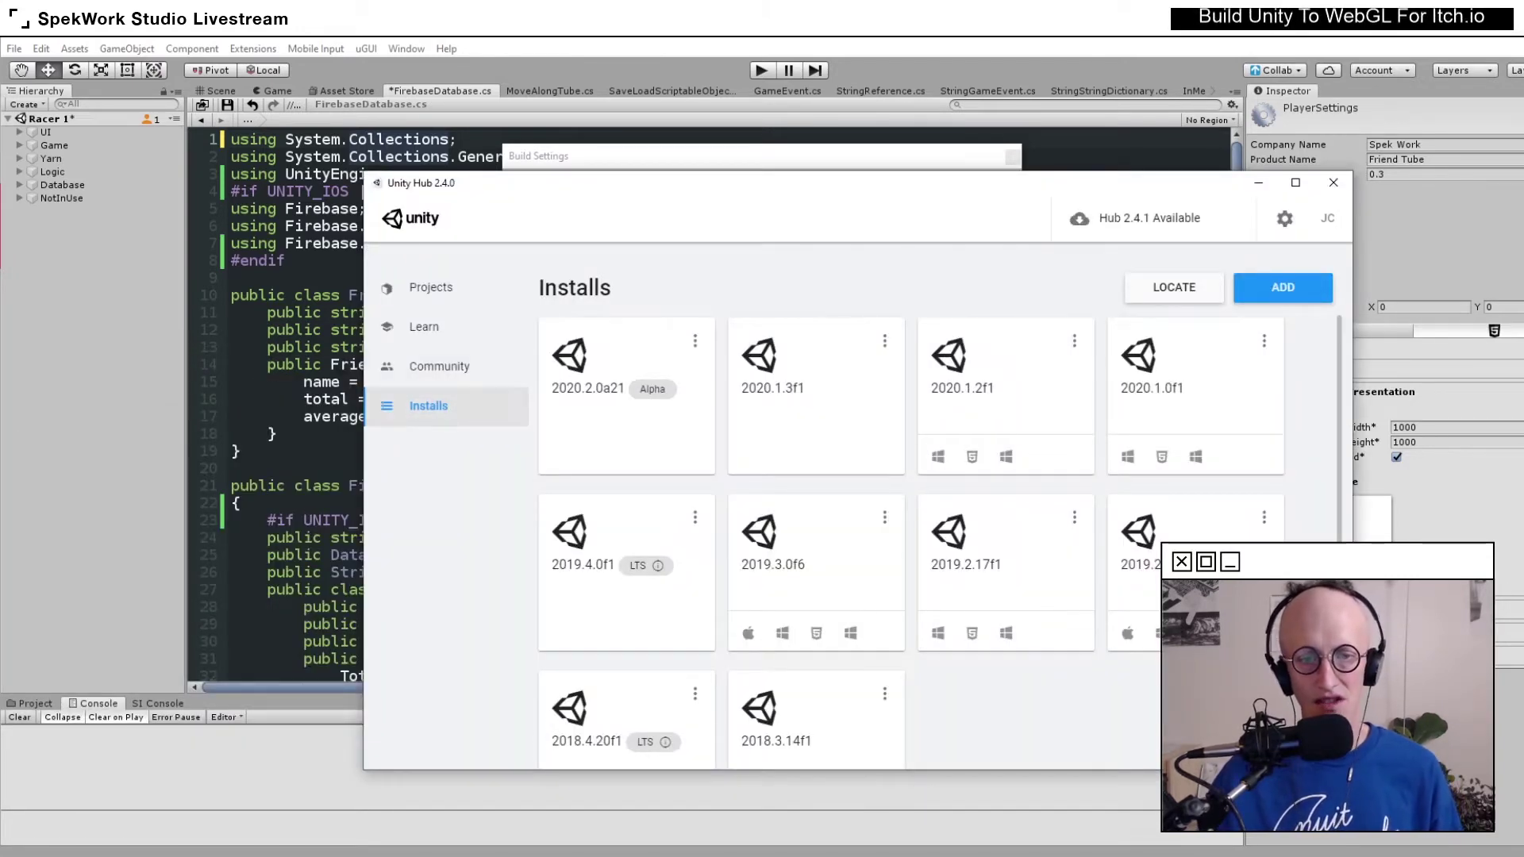
{"action": "scroll", "coordinate": [911, 539], "scroll_direction": "down", "scroll_amount": 1}
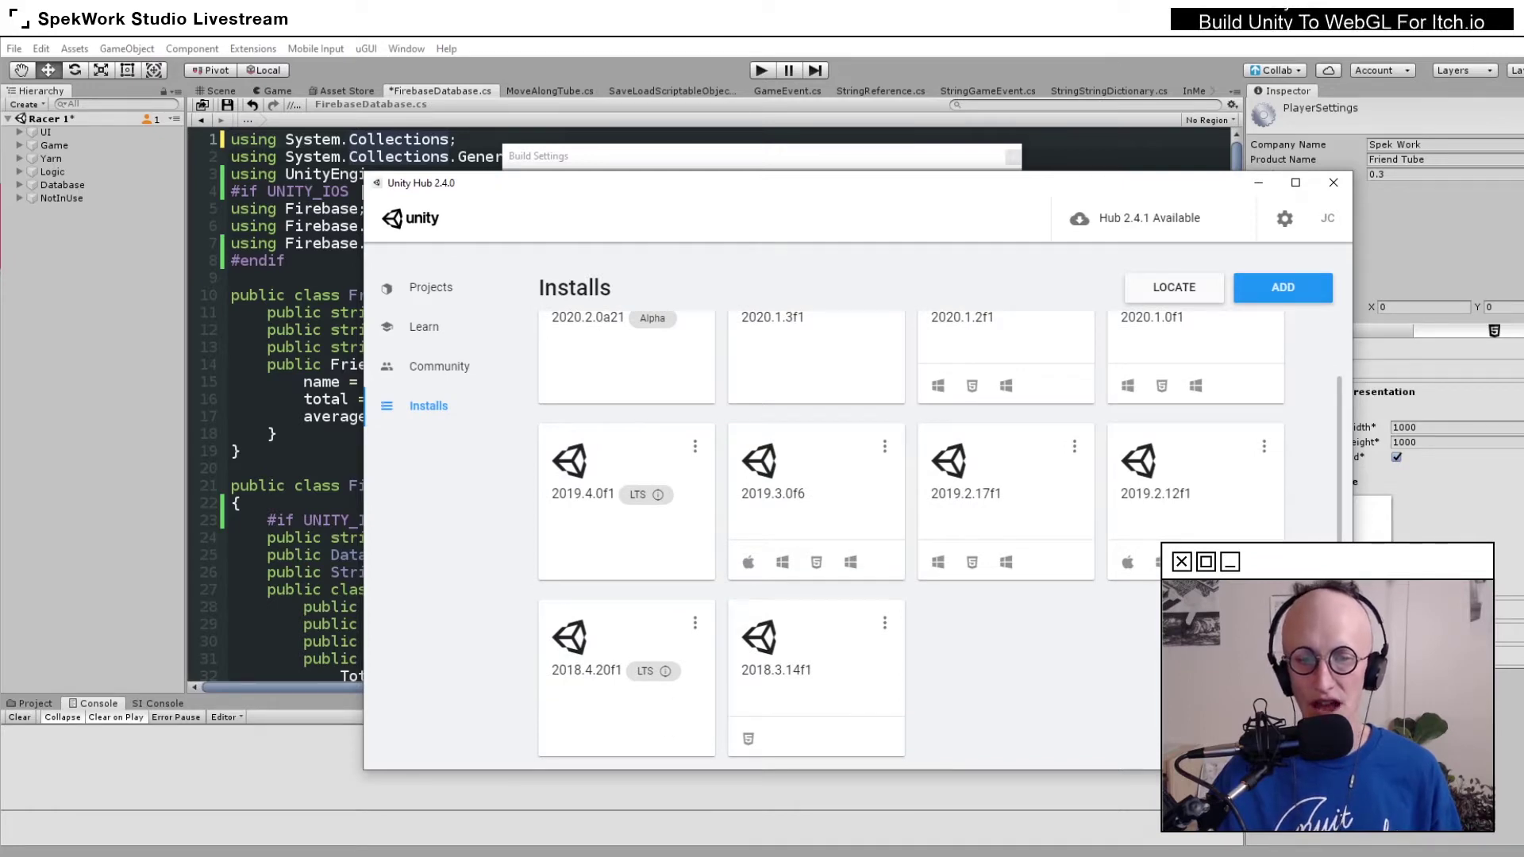
{"action": "left_click", "coordinate": [883, 622]}
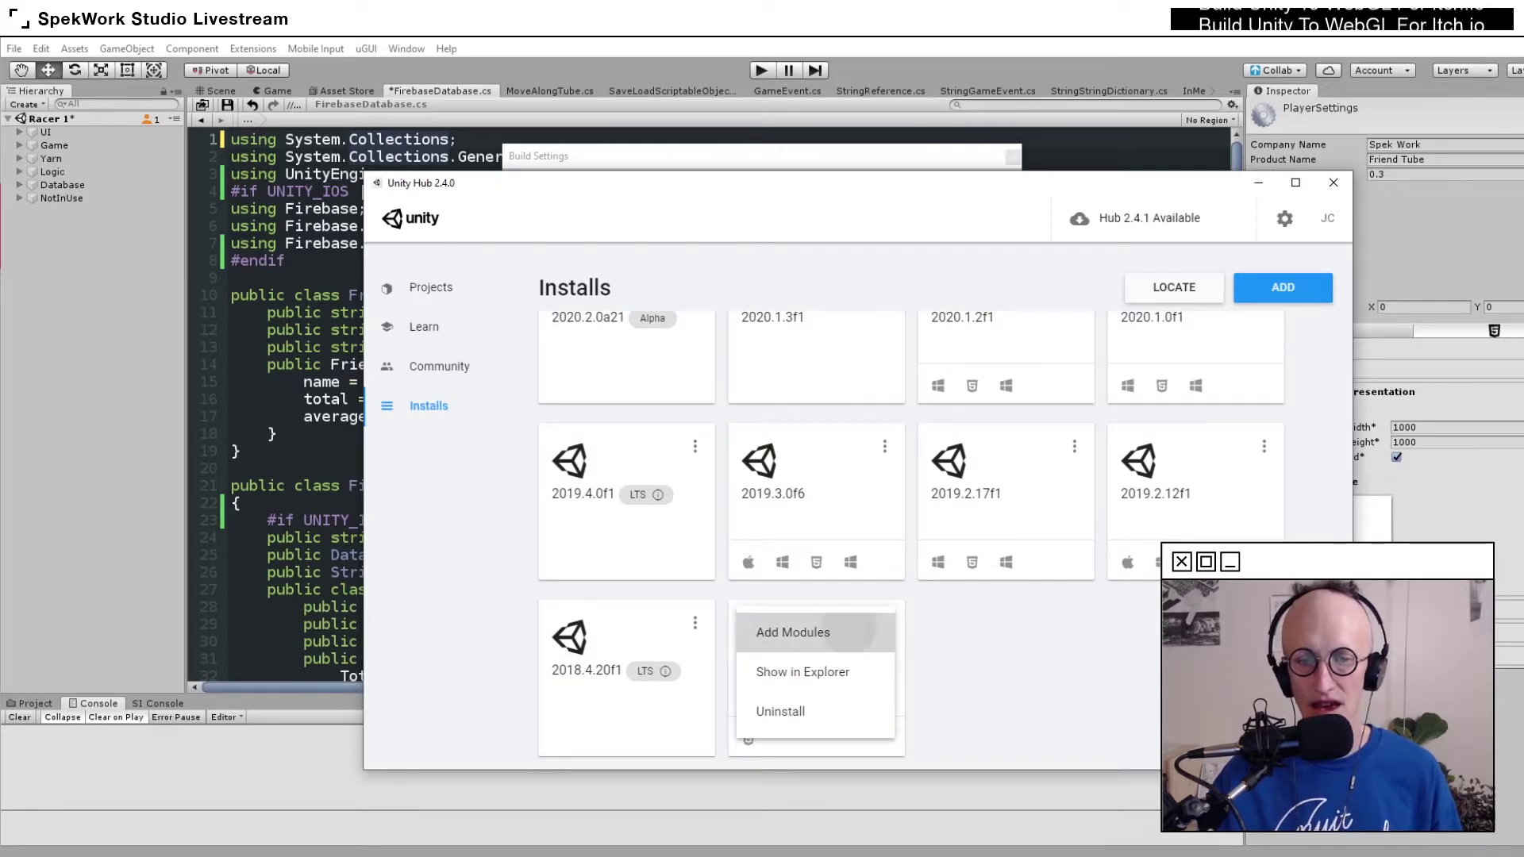
{"action": "left_click", "coordinate": [794, 631]}
{"action": "scroll", "coordinate": [857, 476], "scroll_direction": "down", "scroll_amount": 5}
{"action": "scroll", "coordinate": [857, 476], "scroll_direction": "up", "scroll_amount": 3}
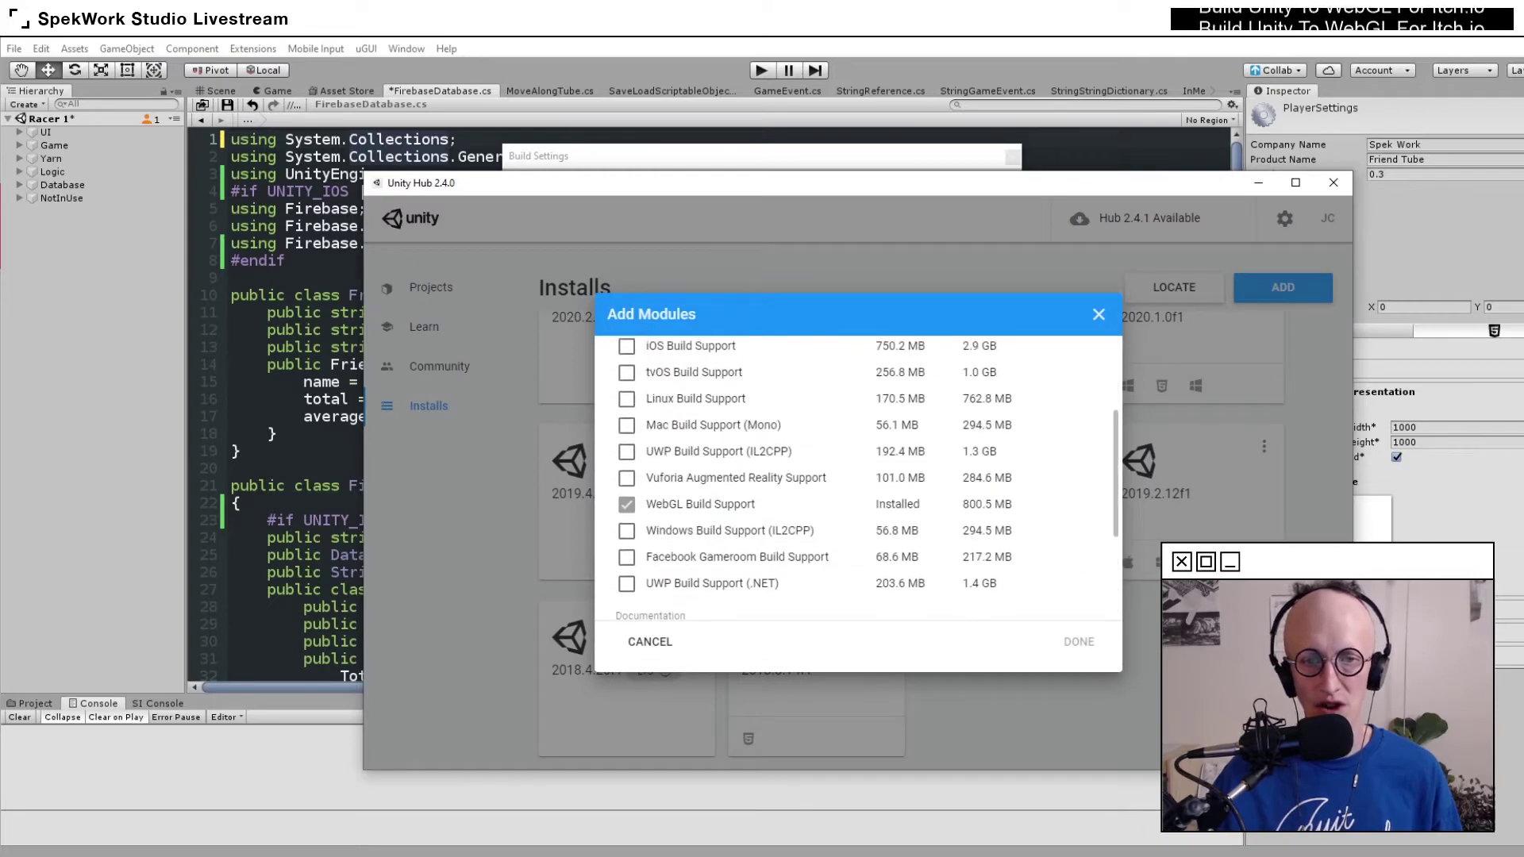
Review the projects list in Unity Hub and return to the Unity editor's build settings
{"action": "left_click", "coordinate": [429, 287]}
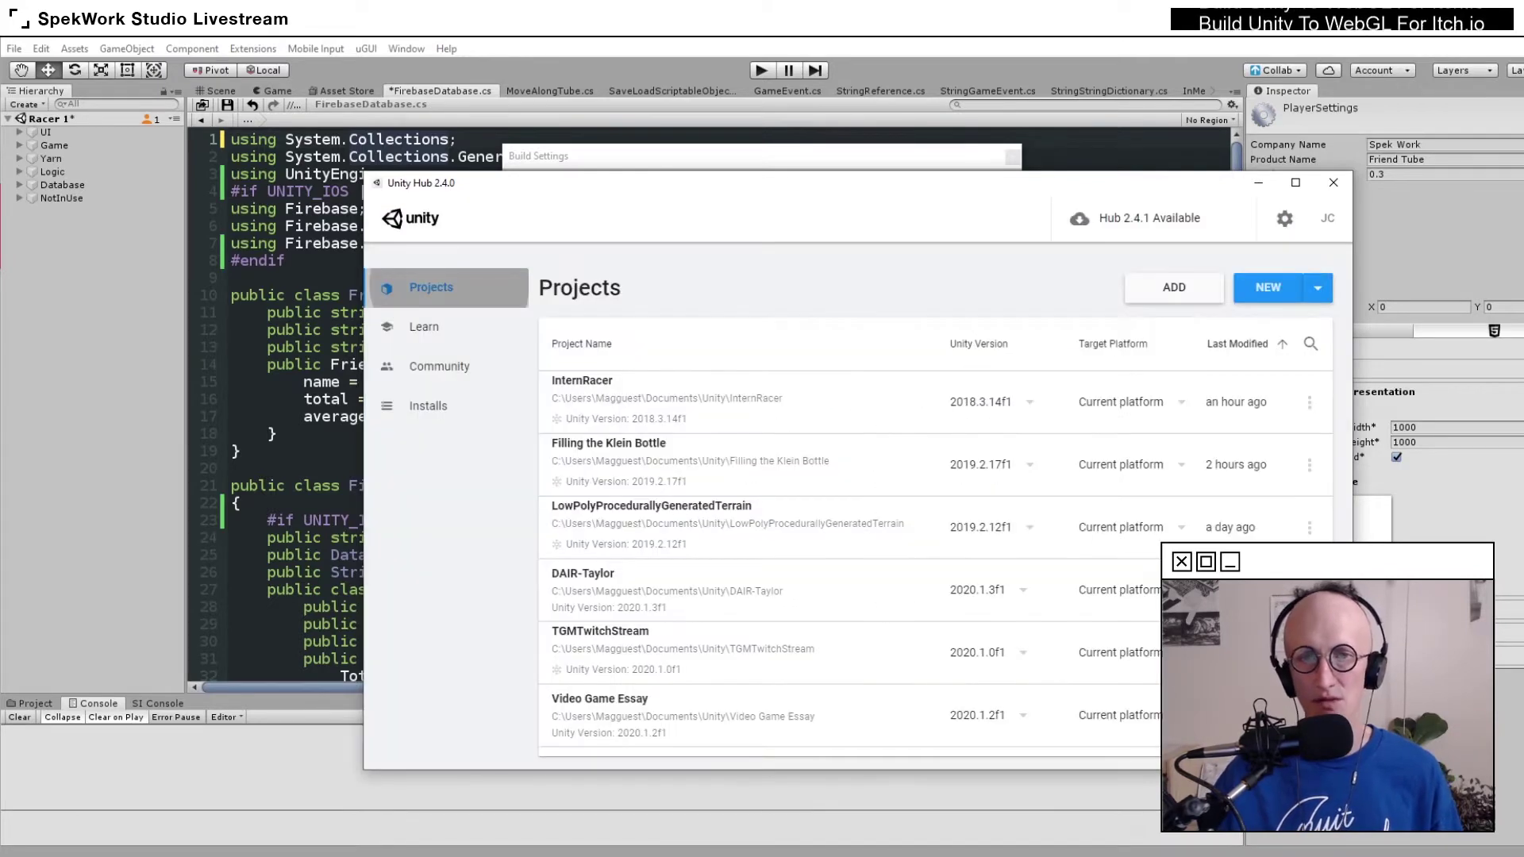
{"action": "key", "text": "alt+Tab"}
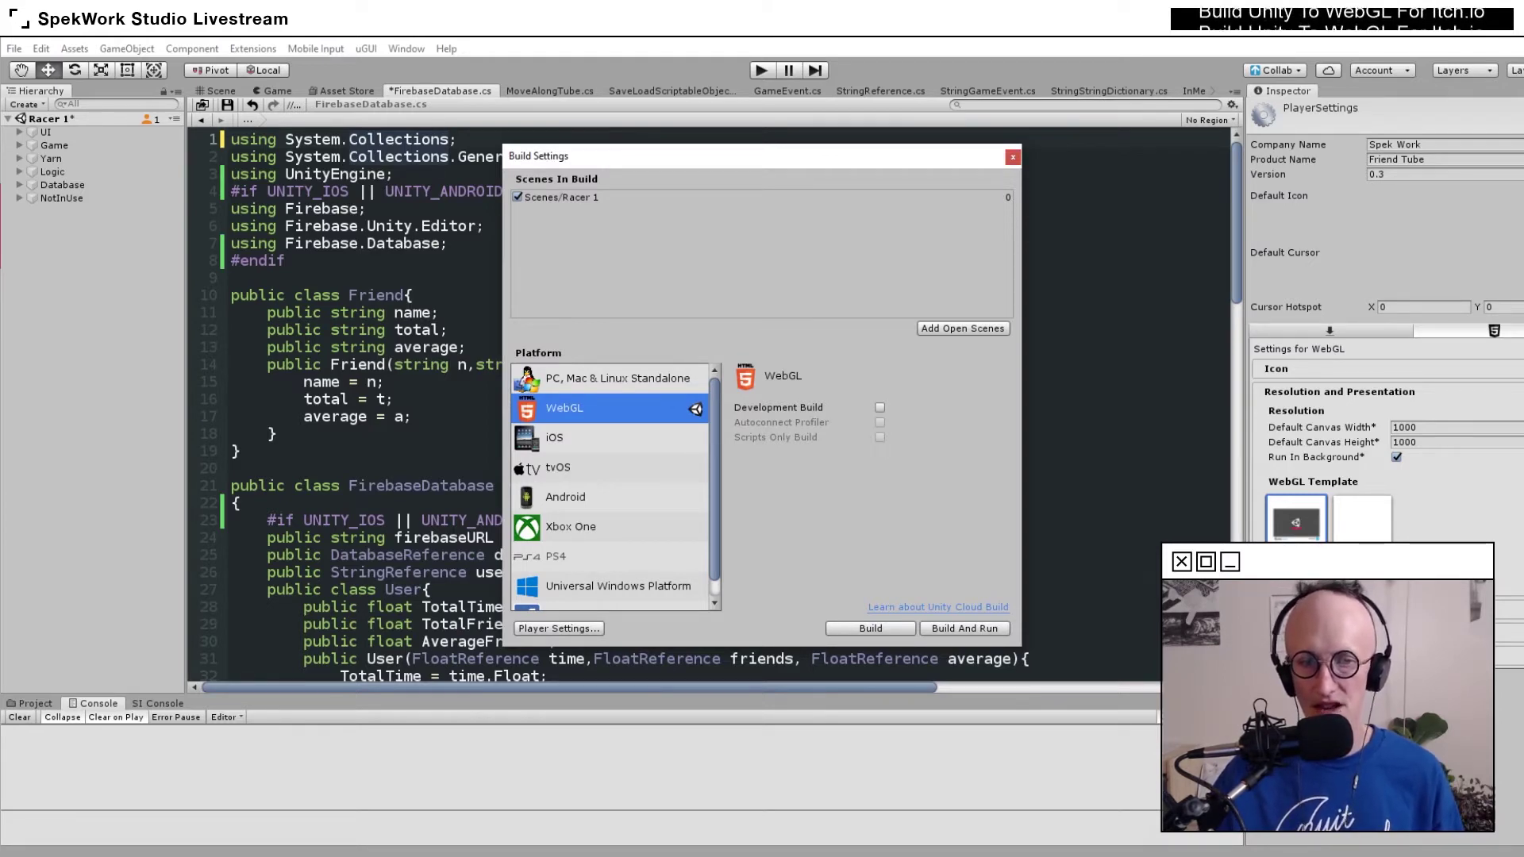
{"action": "key", "text": "alt+Tab"}
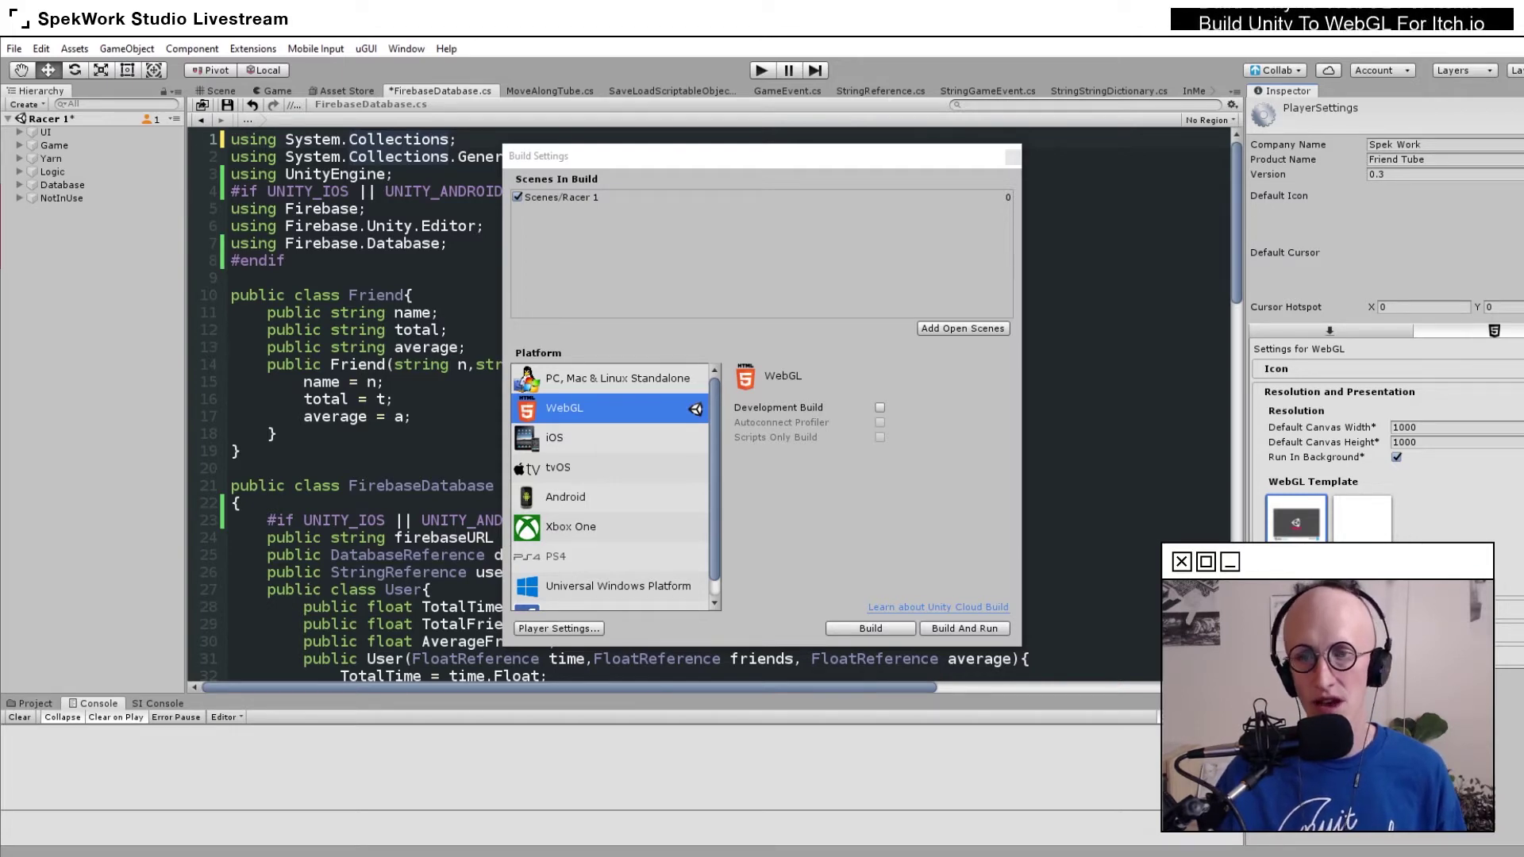
Choose the blank WebGL template and start a WebGL build, browsing to the InternRacer project's Builds folder
{"action": "left_click", "coordinate": [1362, 517]}
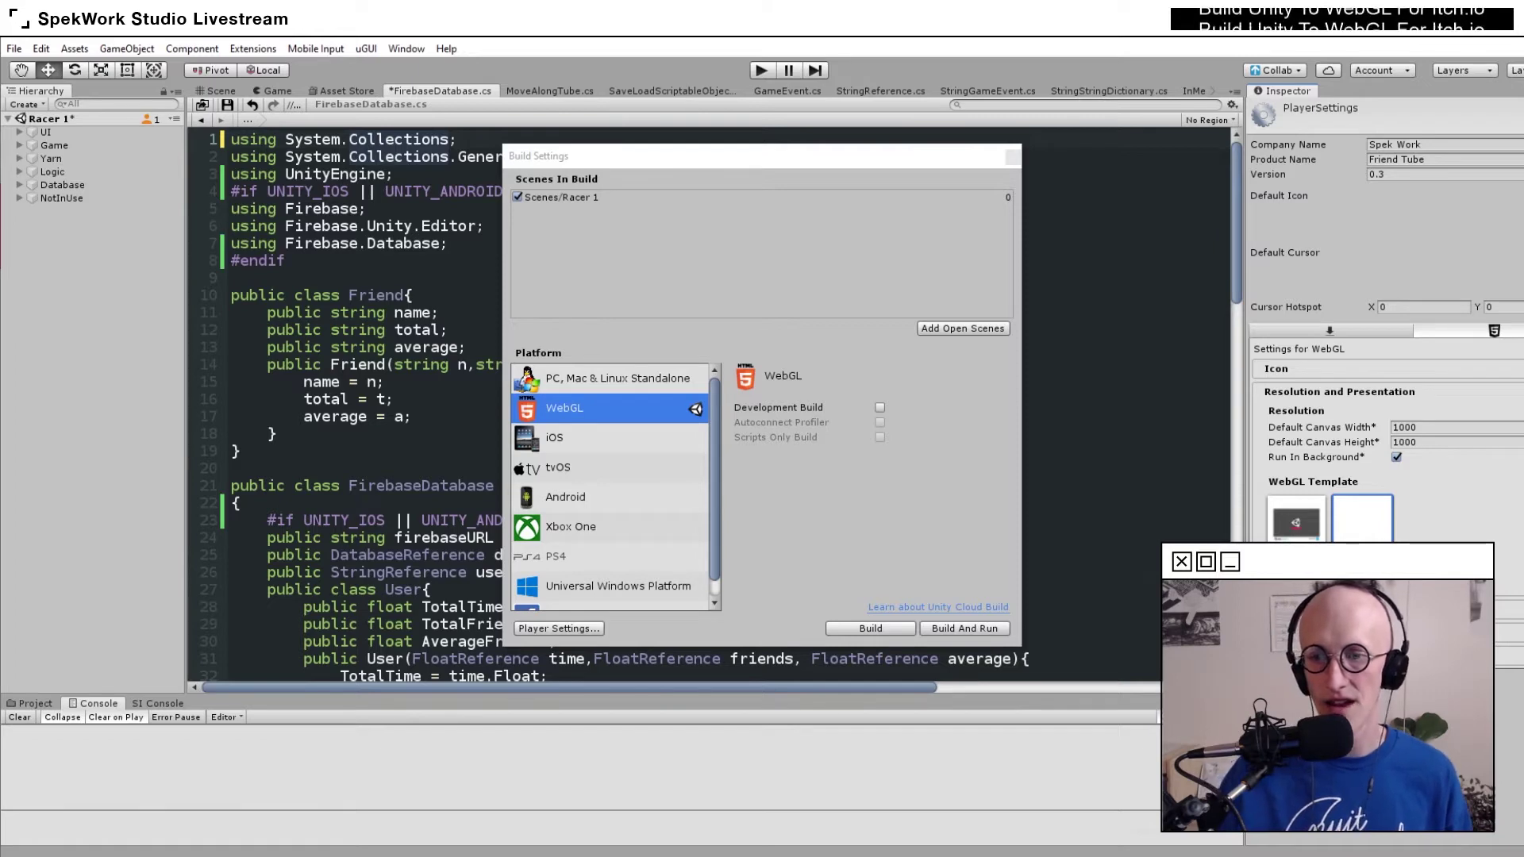
{"action": "left_click", "coordinate": [870, 628]}
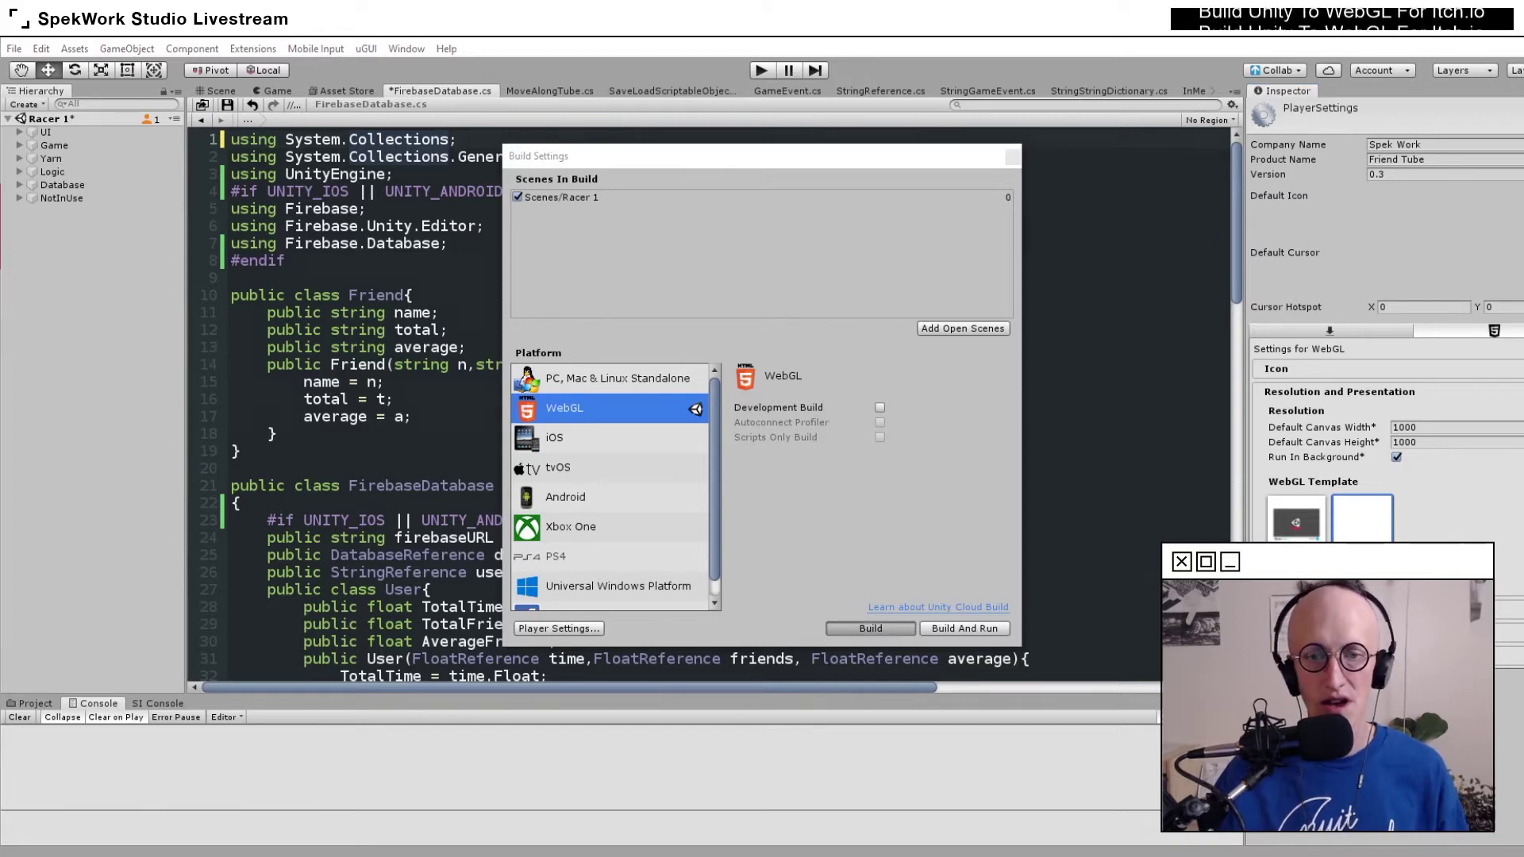
{"action": "left_click", "coordinate": [263, 99]}
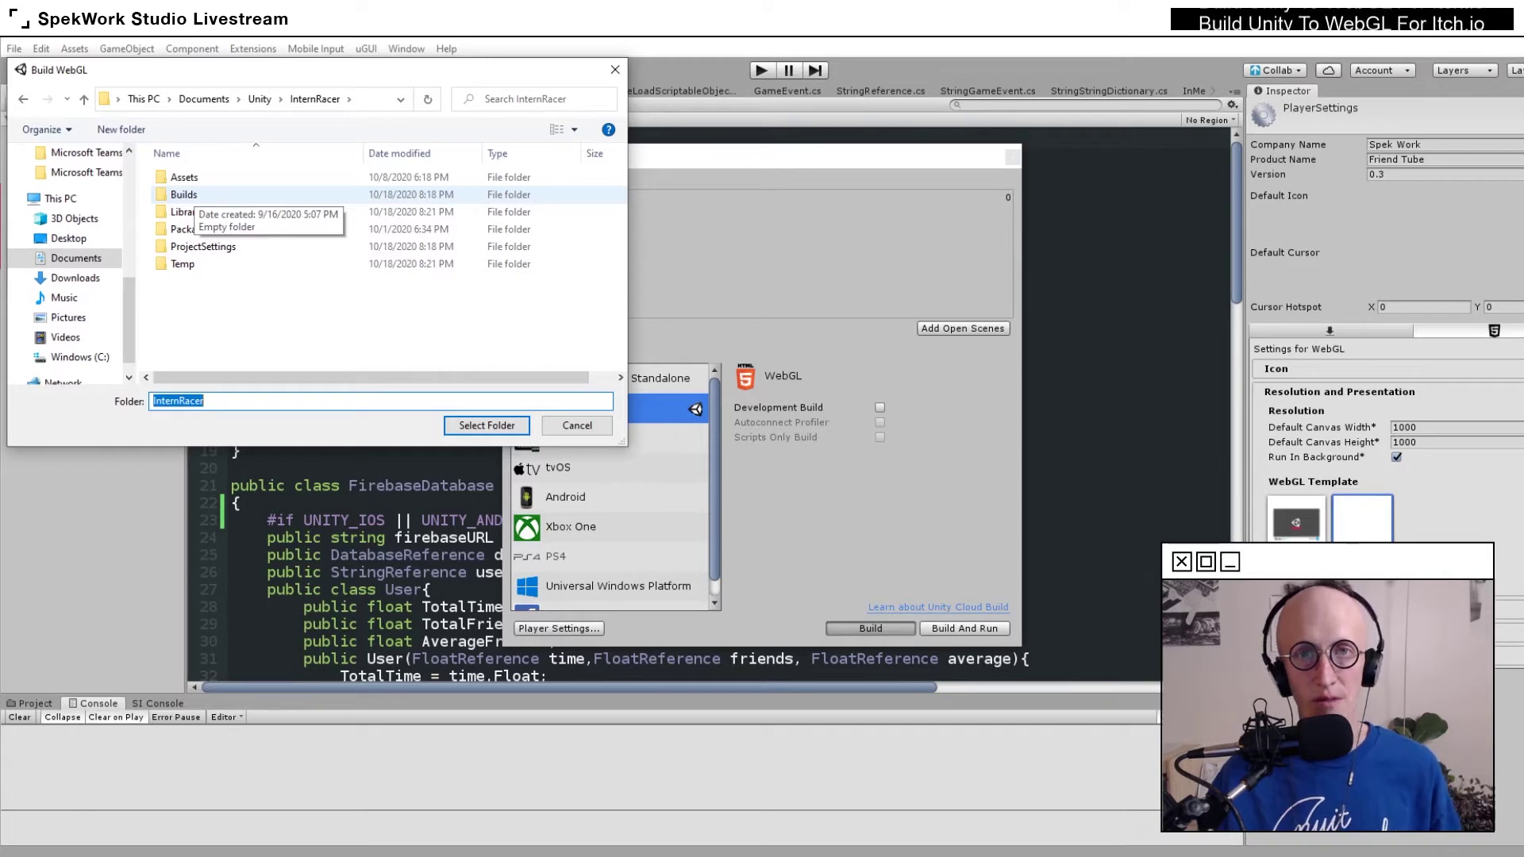
{"action": "double_click", "coordinate": [183, 195]}
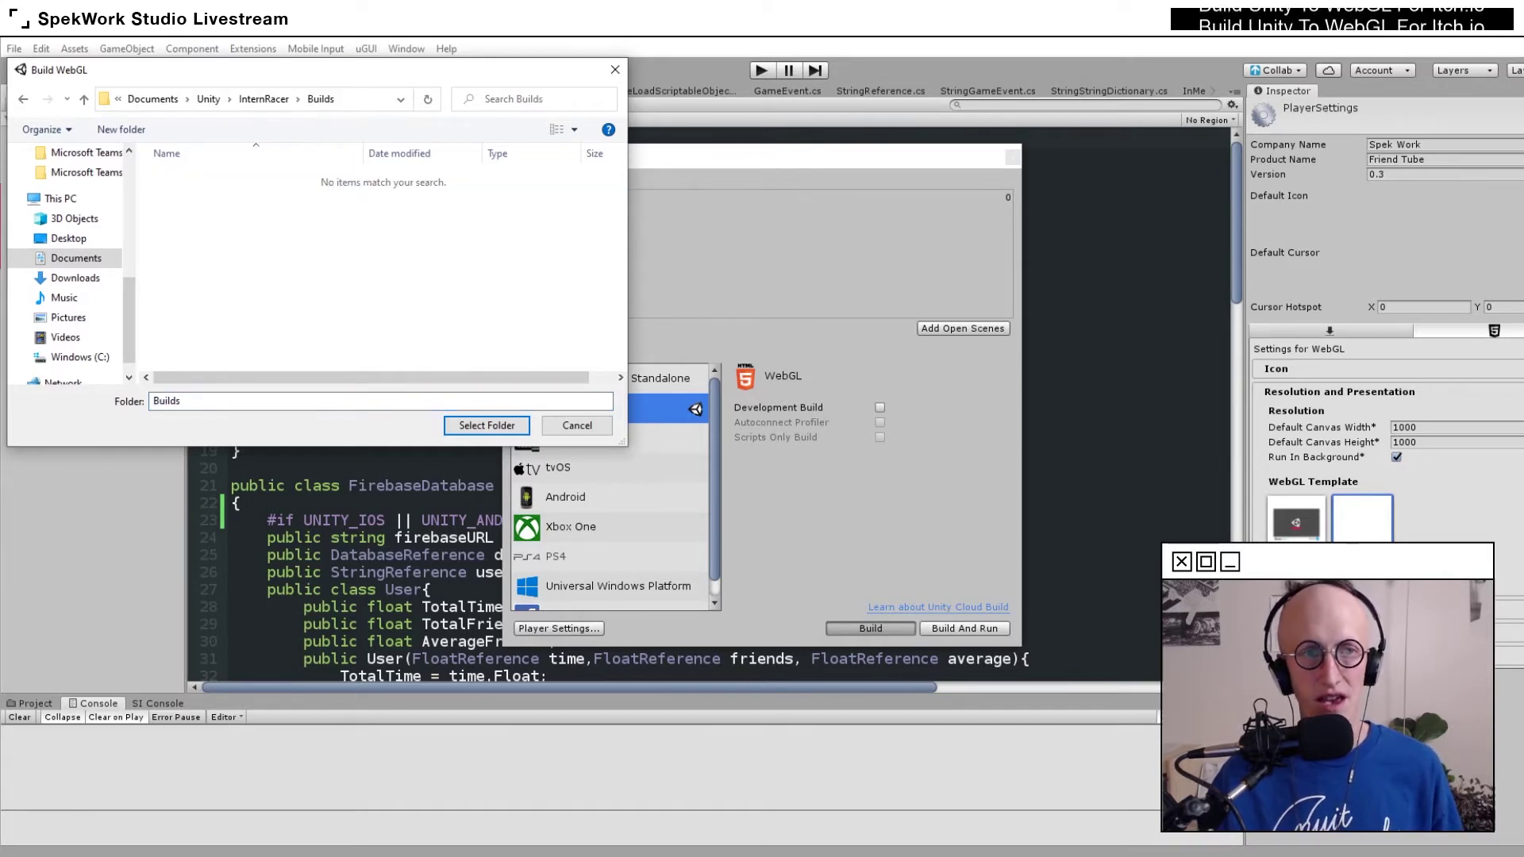
Create a folder named FriendTube inside Builds and build the WebGL game into it
{"action": "left_click", "coordinate": [121, 129]}
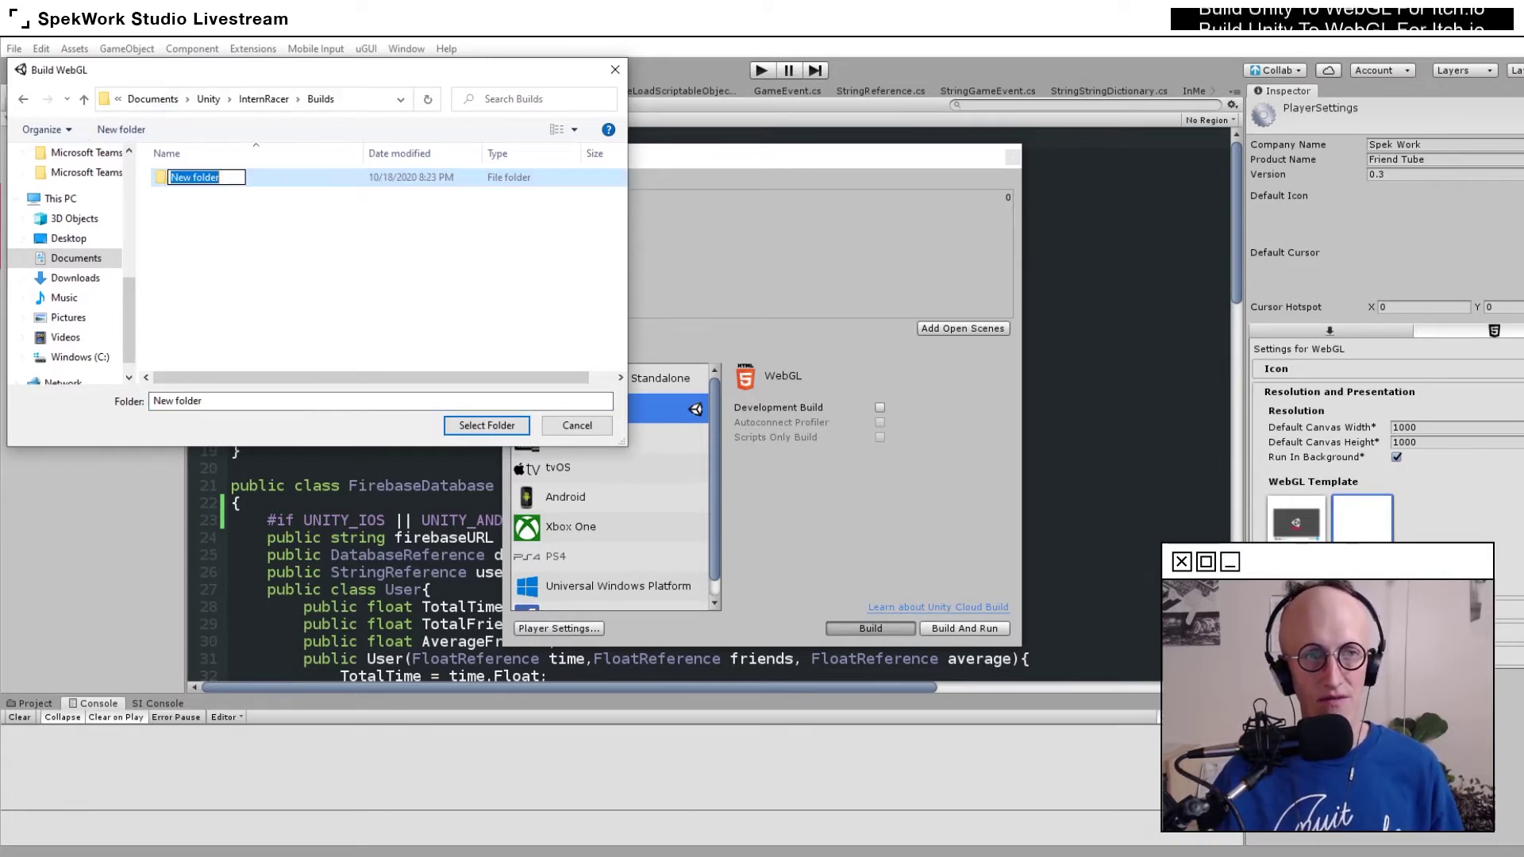
{"action": "type", "text": "F"}
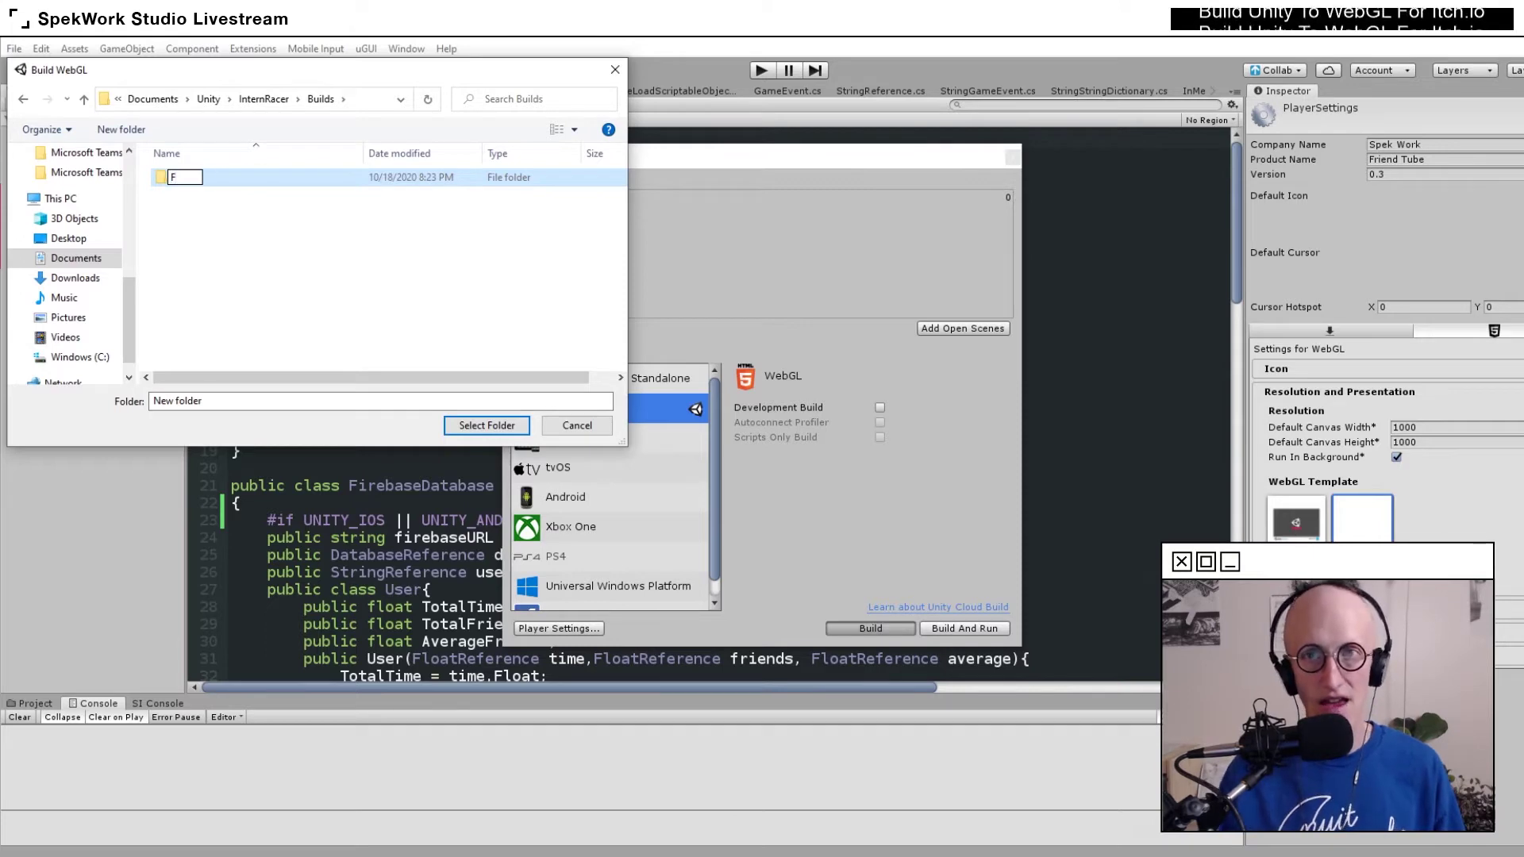
{"action": "type", "text": "riendTube"}
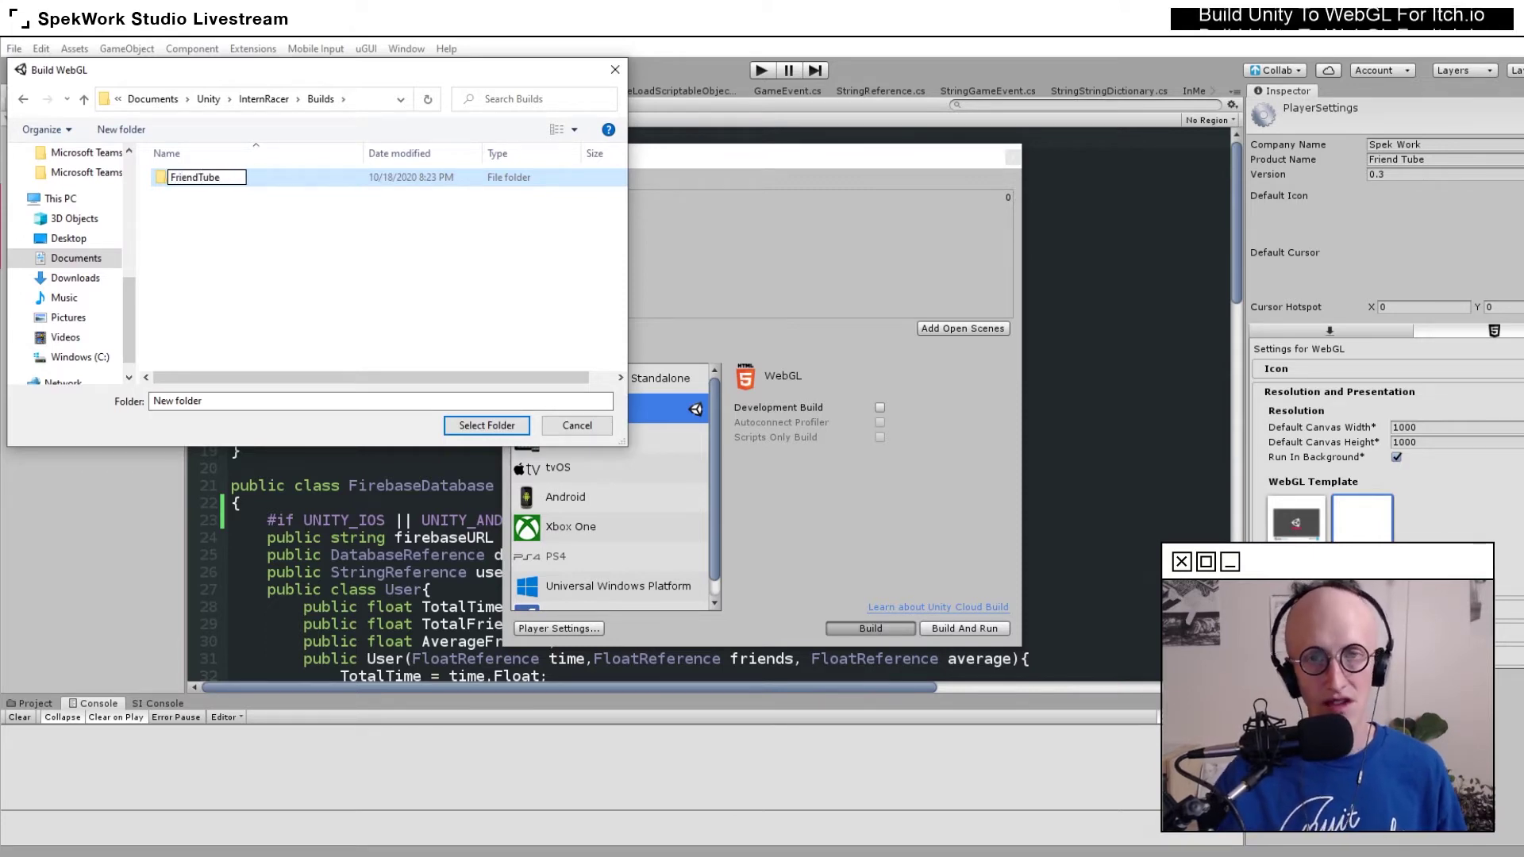
{"action": "key", "text": "Return"}
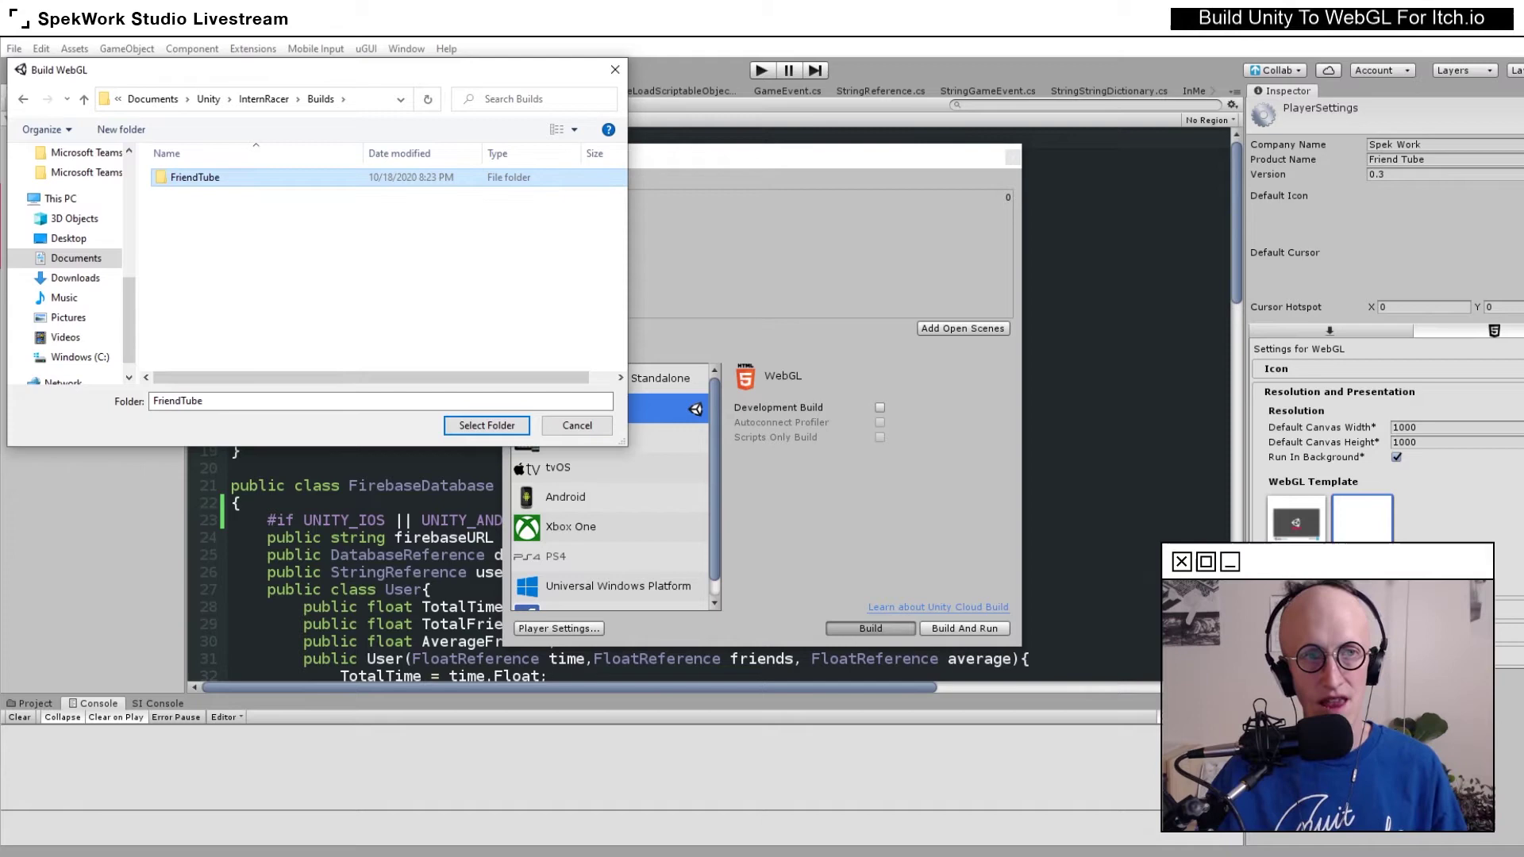
{"action": "key", "text": "Return"}
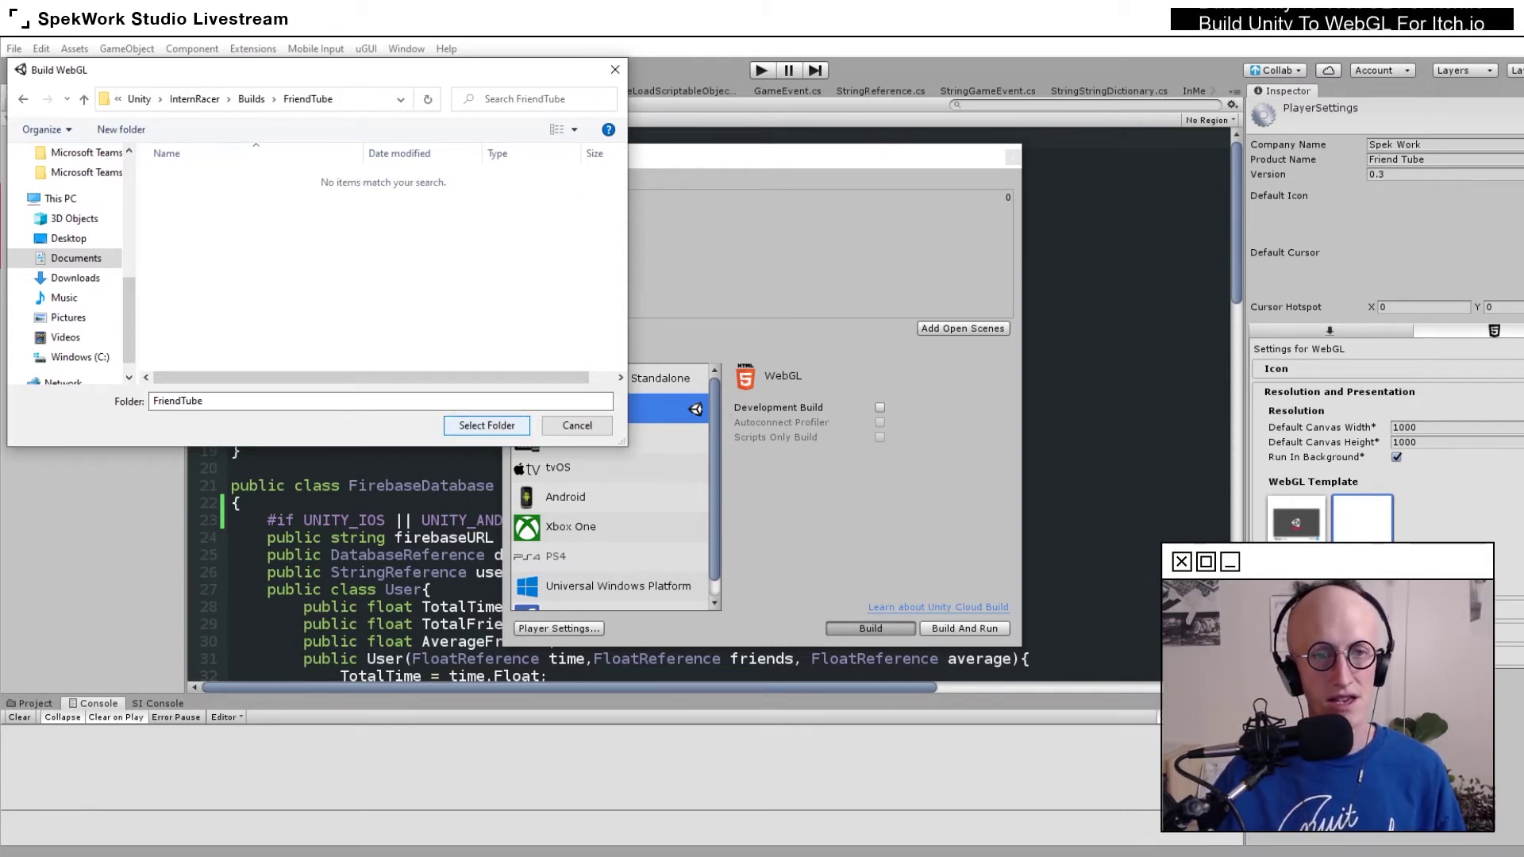
{"action": "key", "text": "Return"}
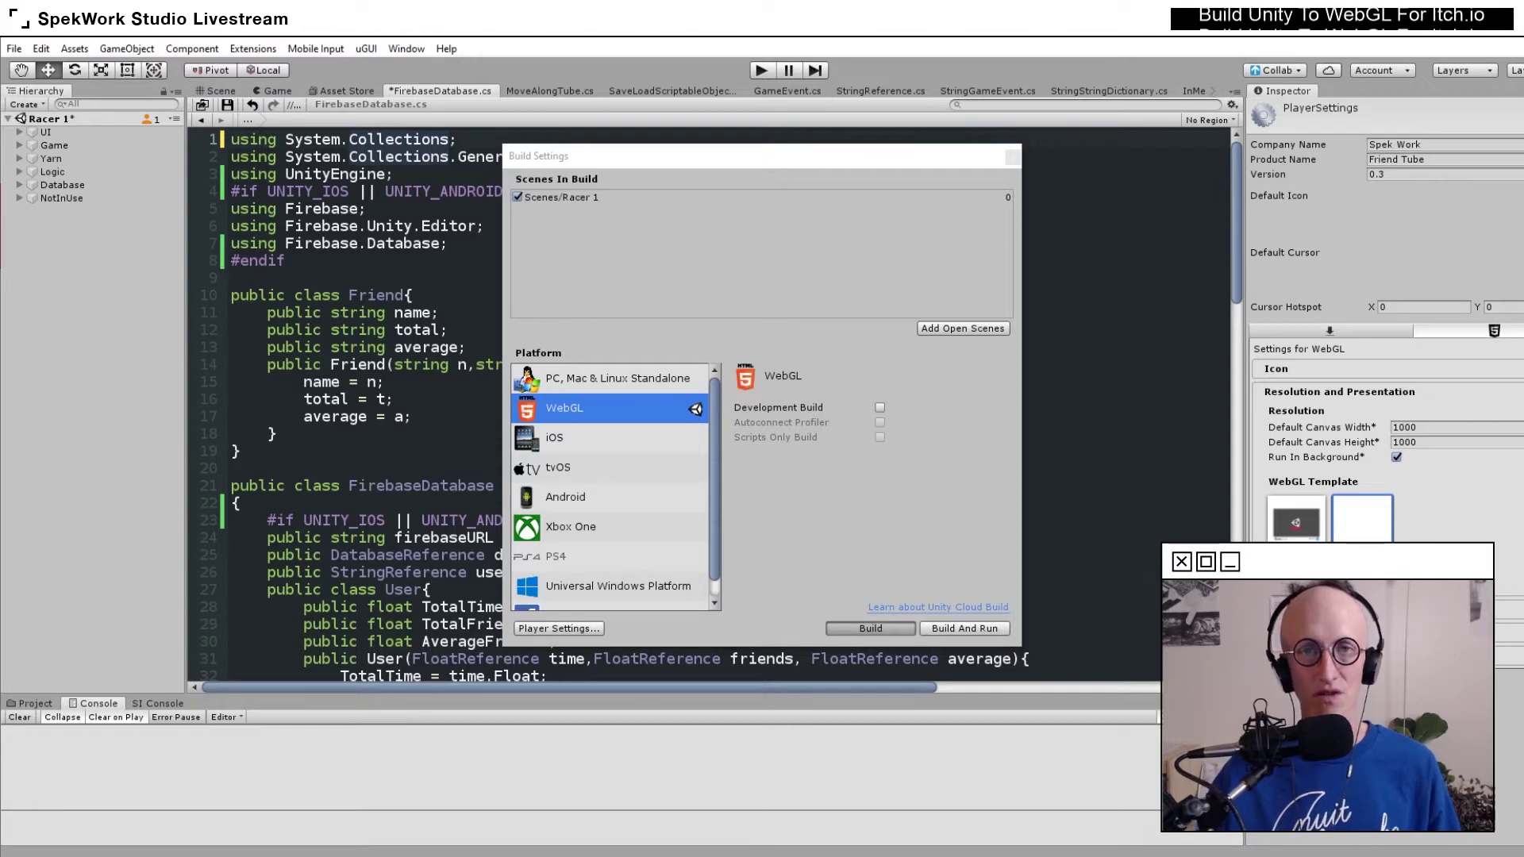
{"action": "key", "text": "ctrl+b"}
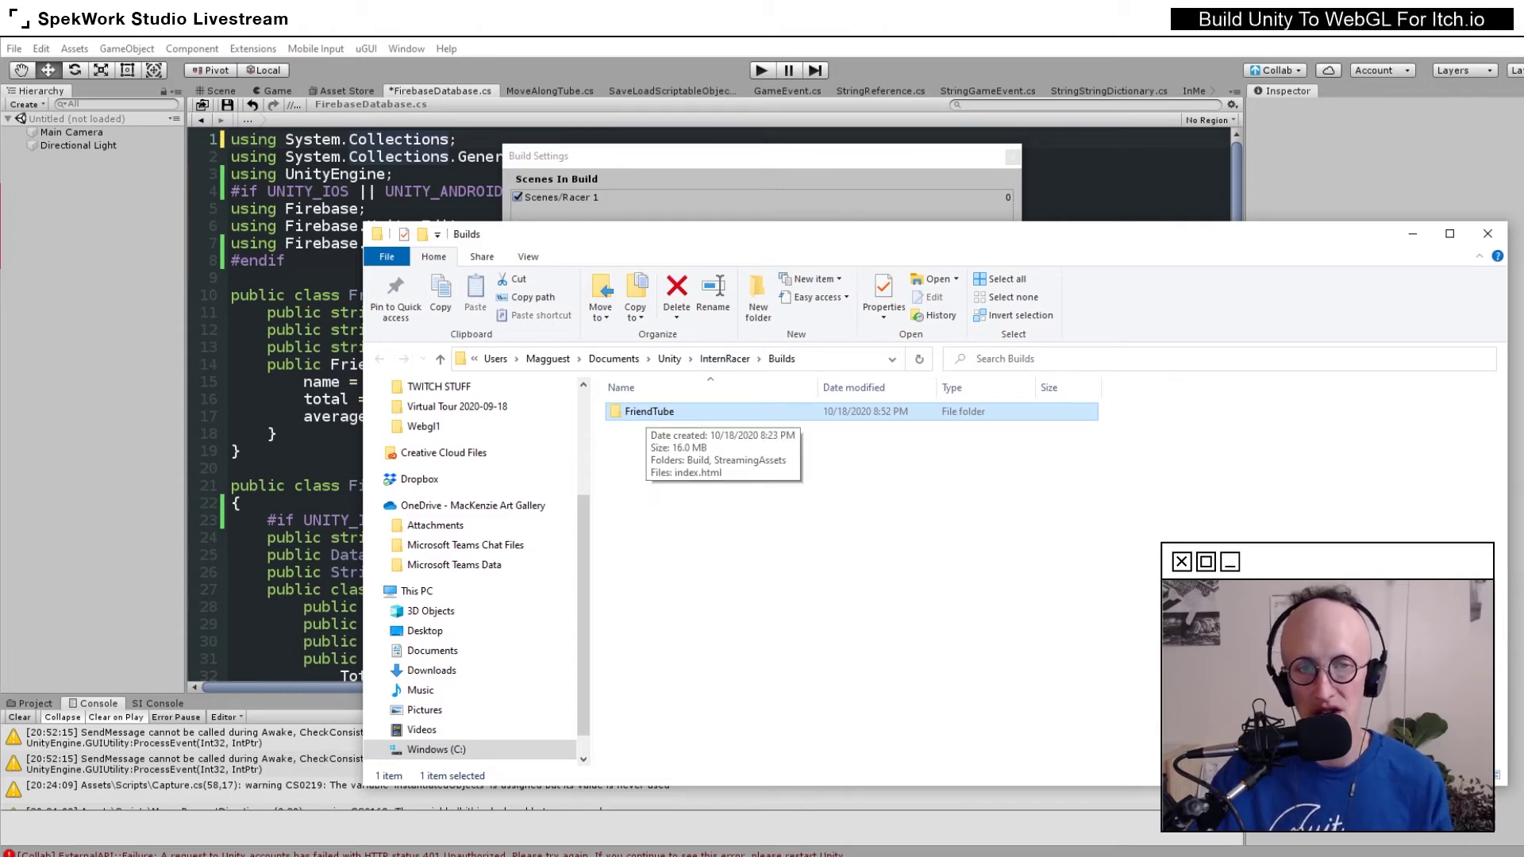
Compress the FriendTube build folder into a zip archive named FriendTube.zip
{"action": "right_click", "coordinate": [644, 412]}
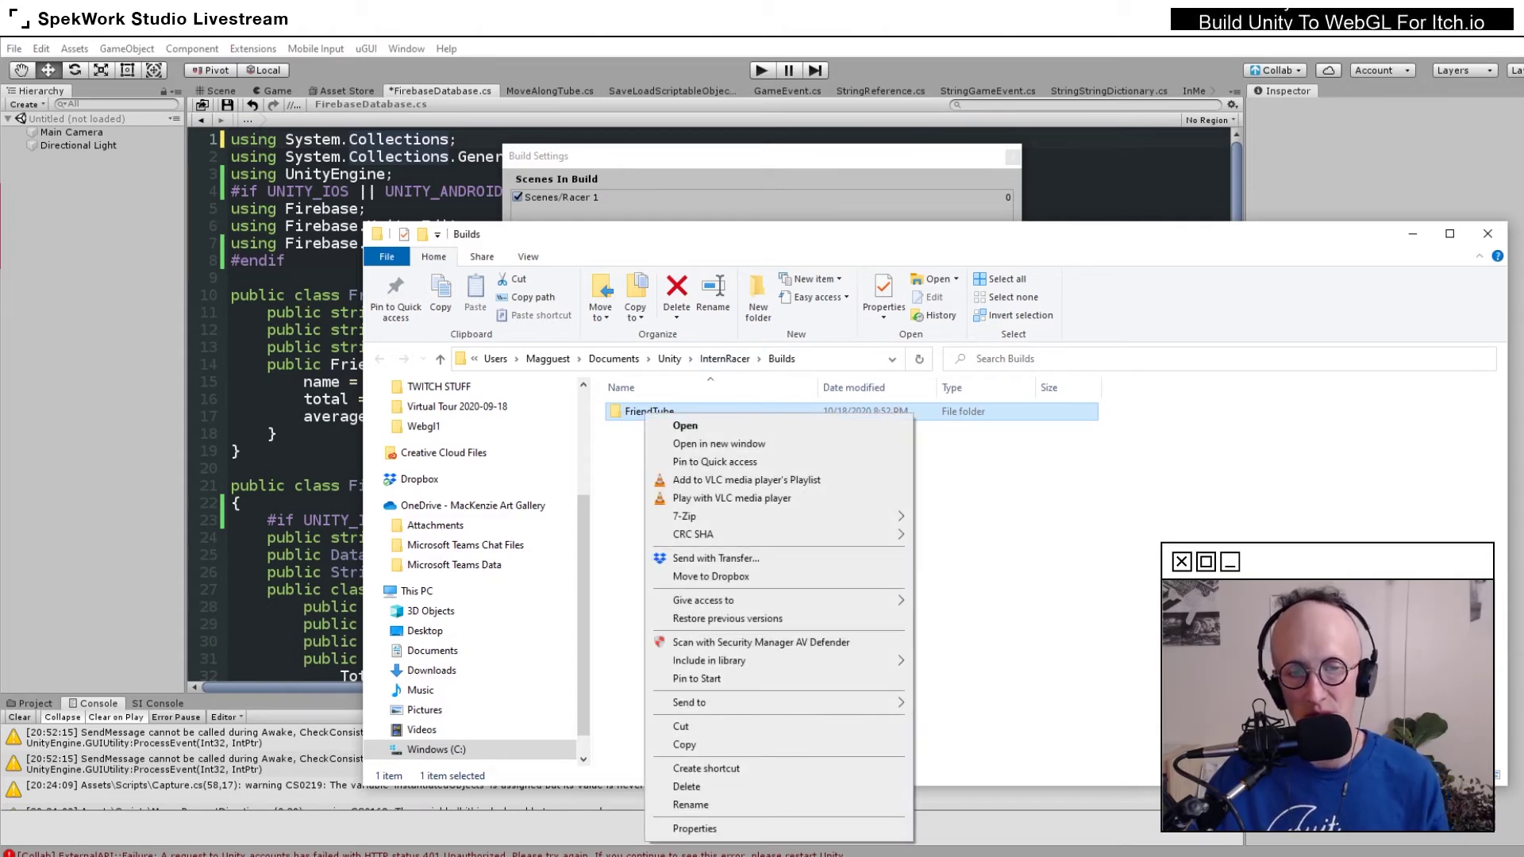
{"action": "mouse_move", "coordinate": [793, 702]}
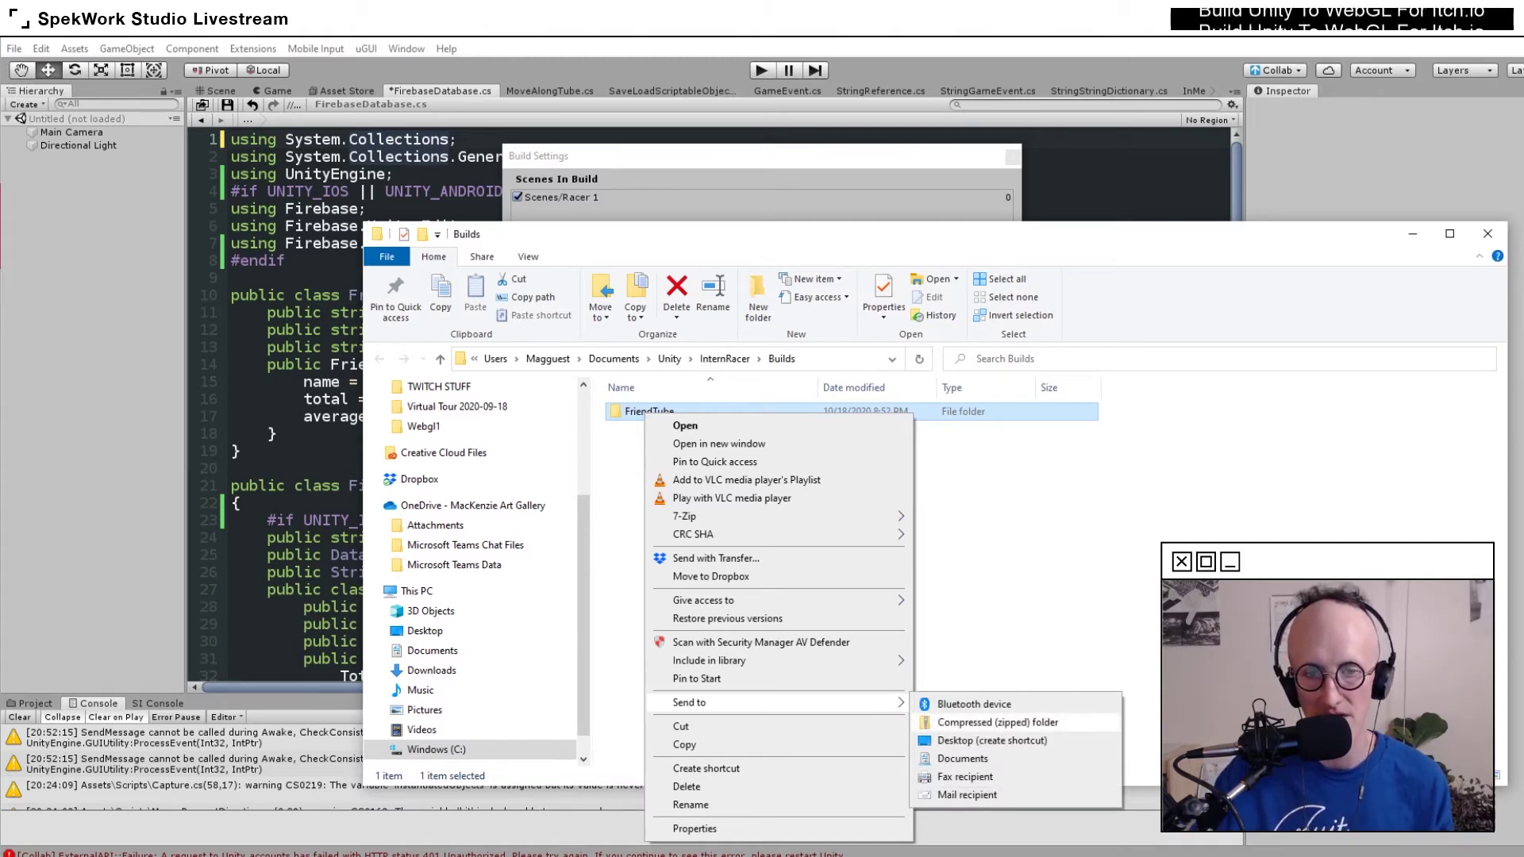
{"action": "left_click", "coordinate": [998, 722]}
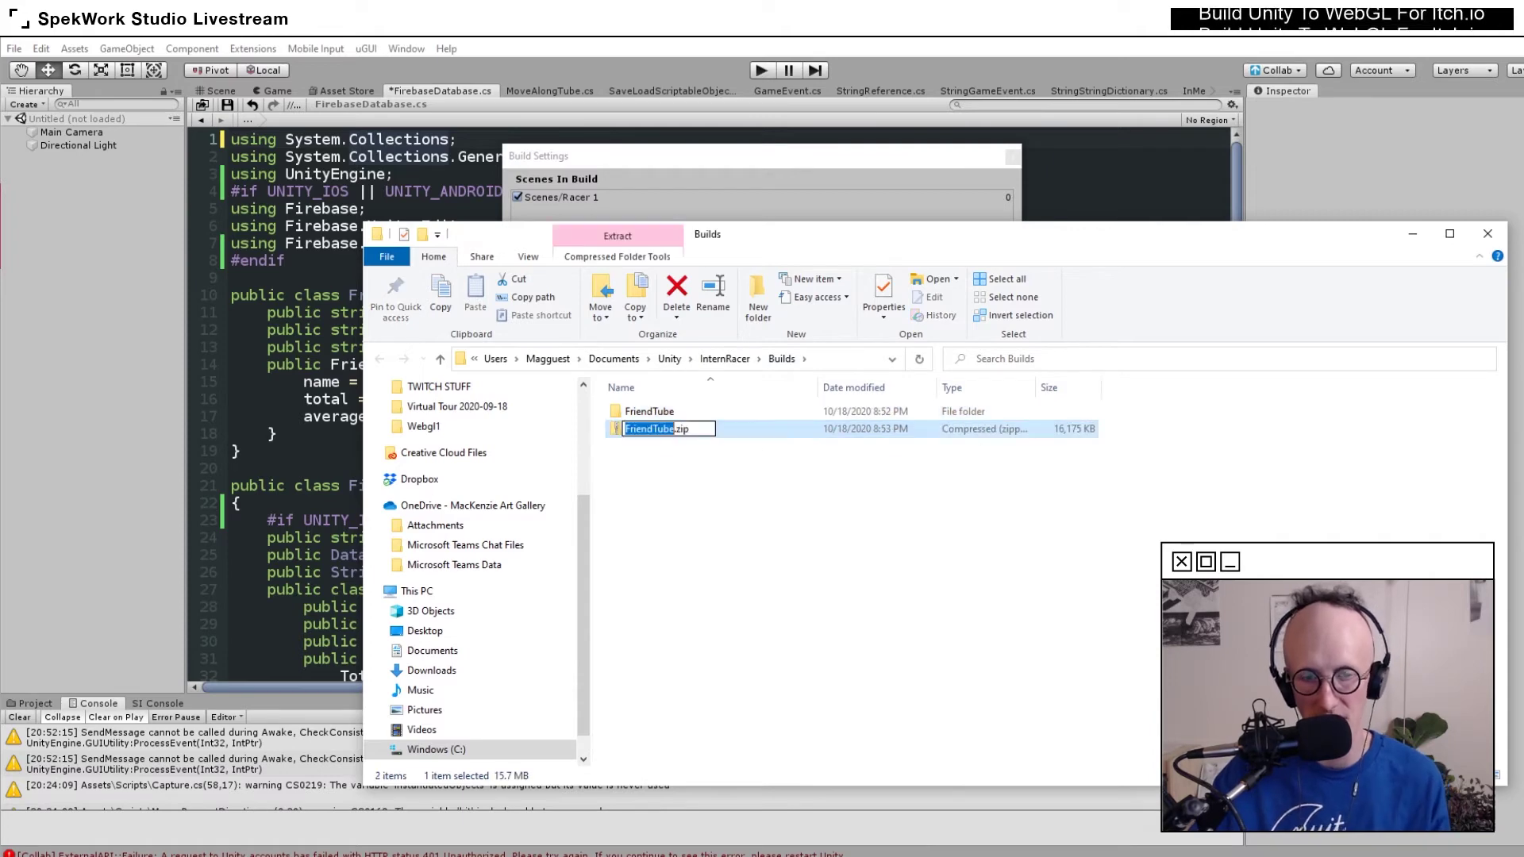
{"action": "key", "text": "Return"}
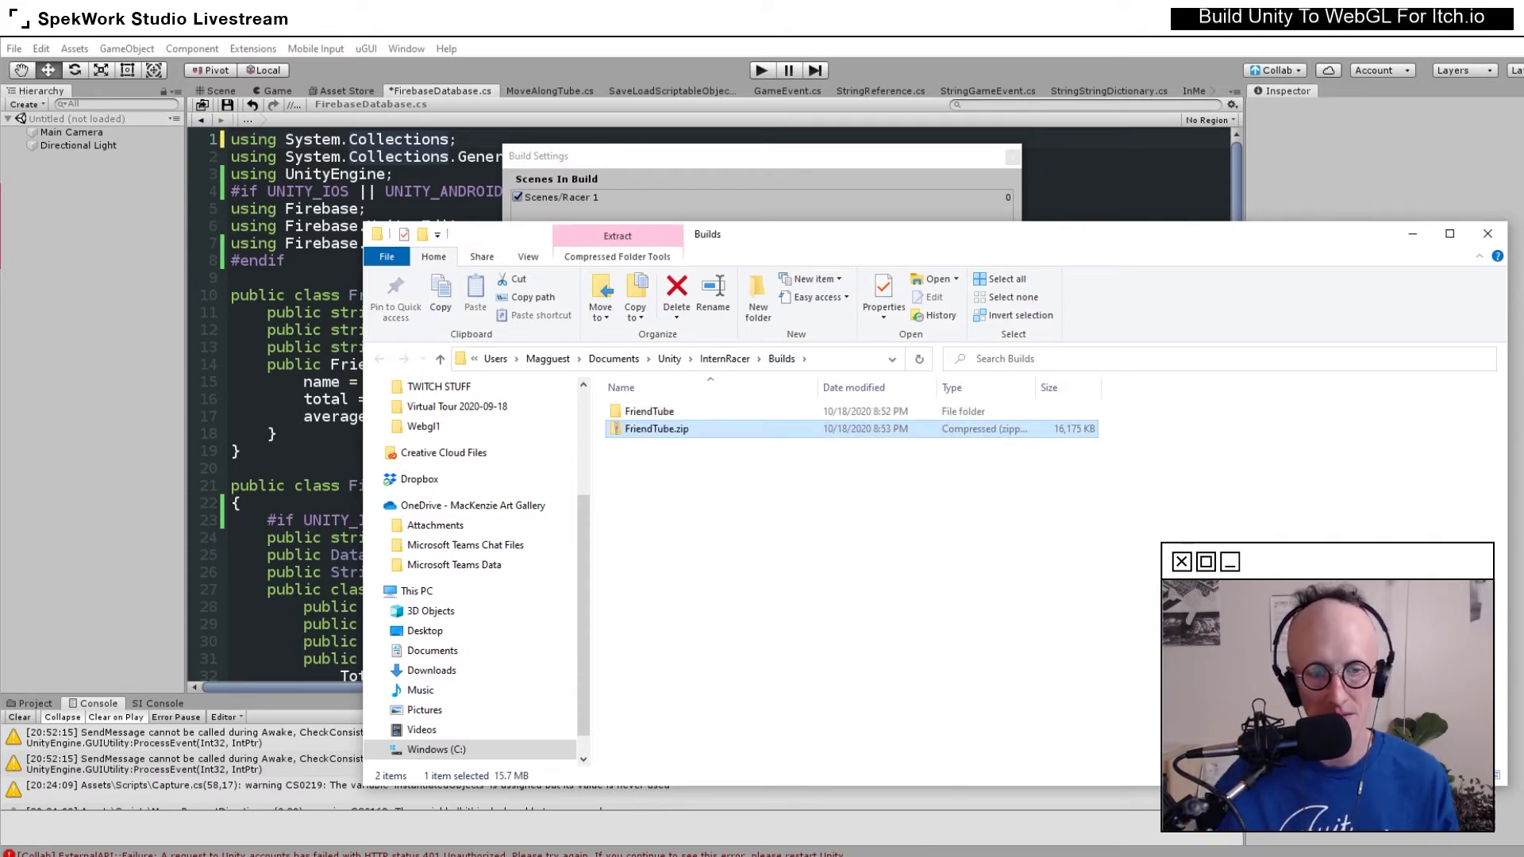
Switch to the itch.io dashboard in the browser and open the Friend Tube project for editing at its Uploads section
{"action": "left_click", "coordinate": [465, 855]}
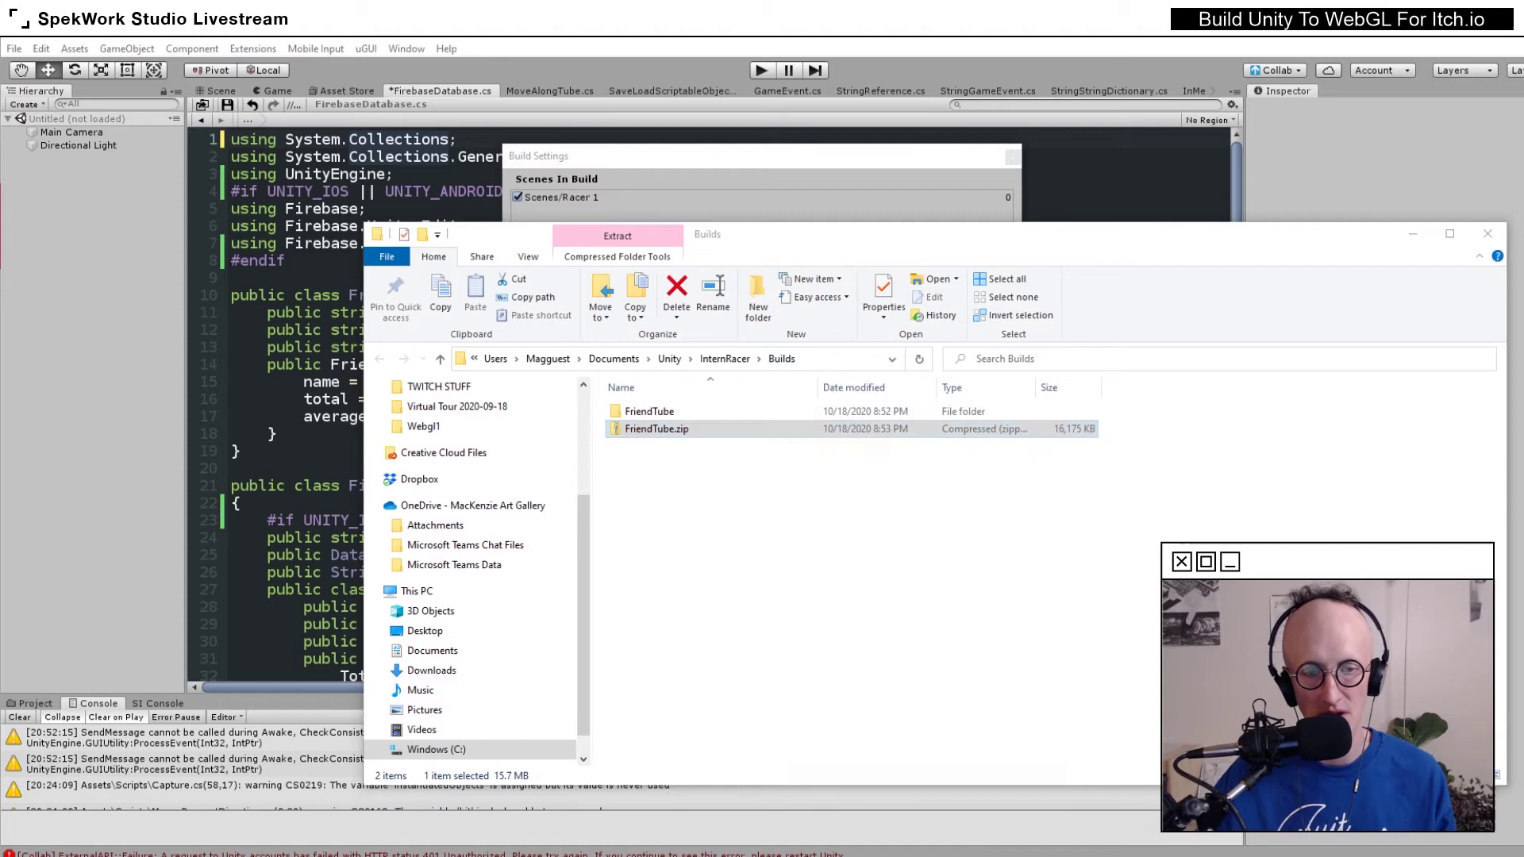
{"action": "left_click", "coordinate": [554, 813]}
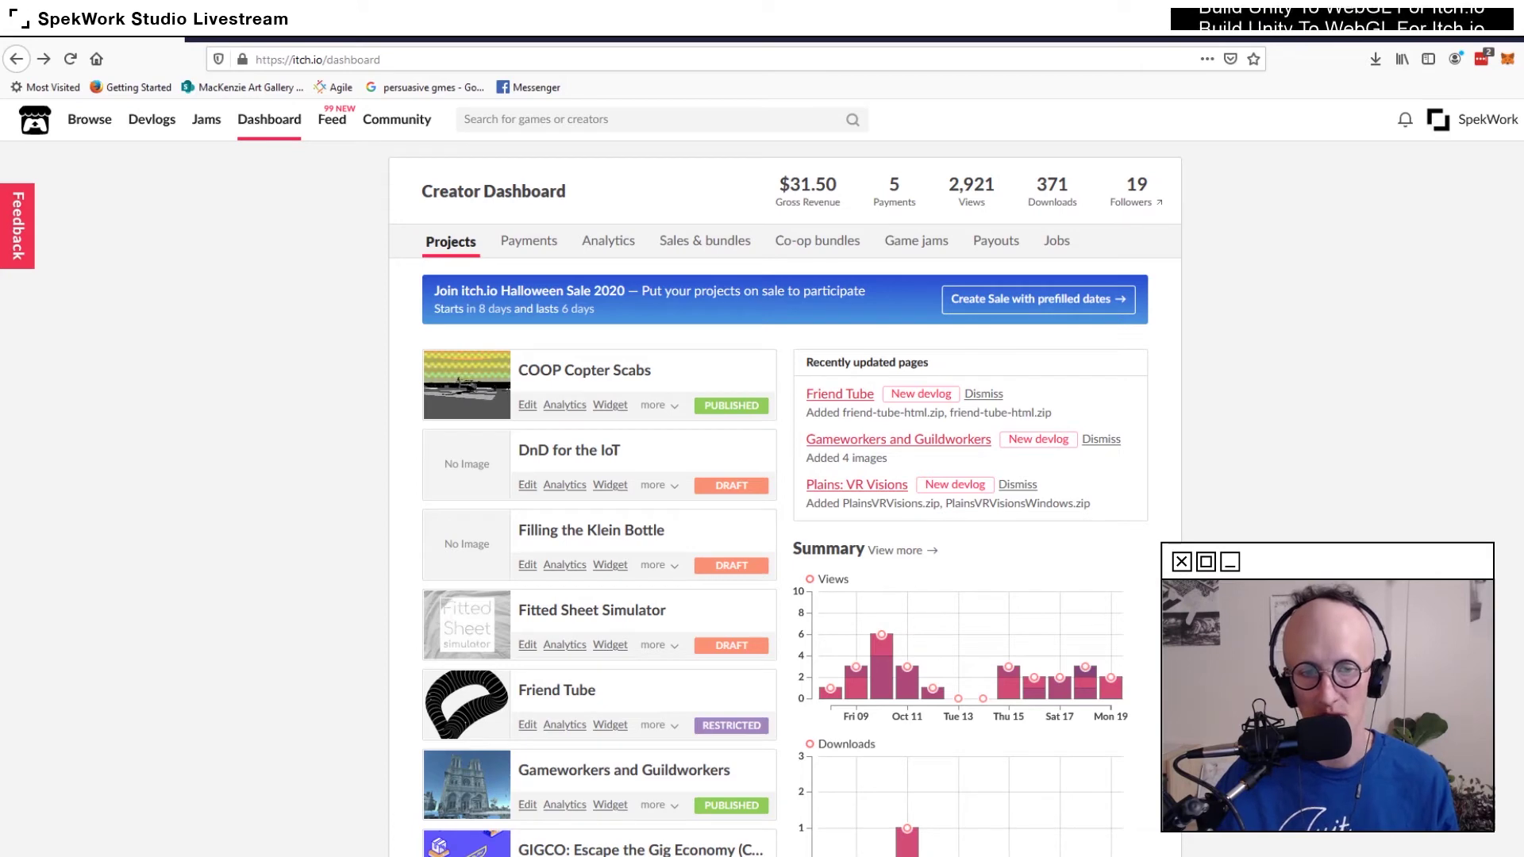
{"action": "left_click", "coordinate": [526, 725]}
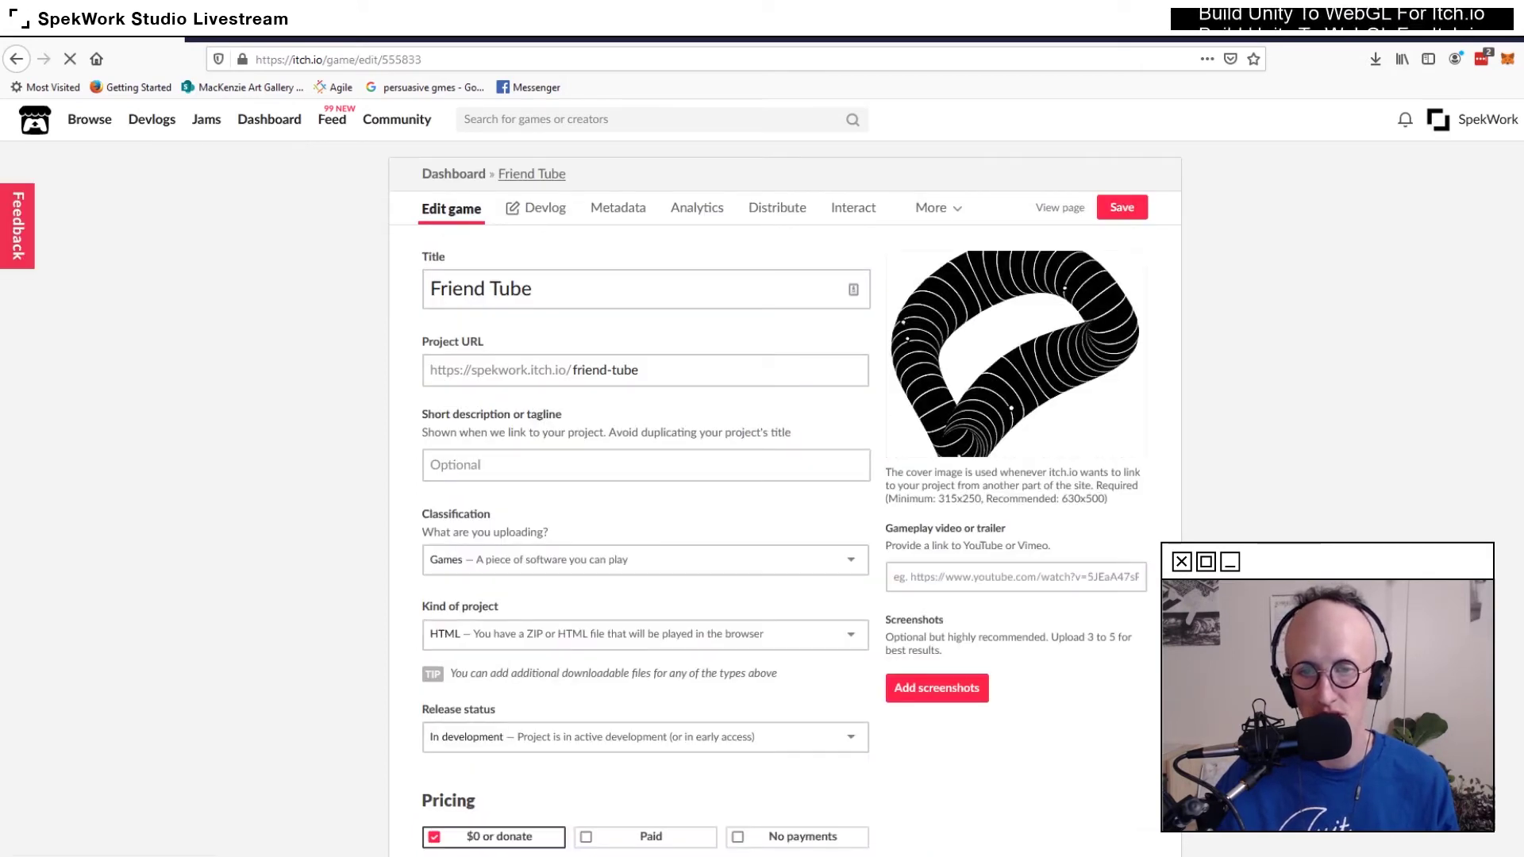
{"action": "scroll", "coordinate": [762, 476], "scroll_direction": "down", "scroll_amount": 8}
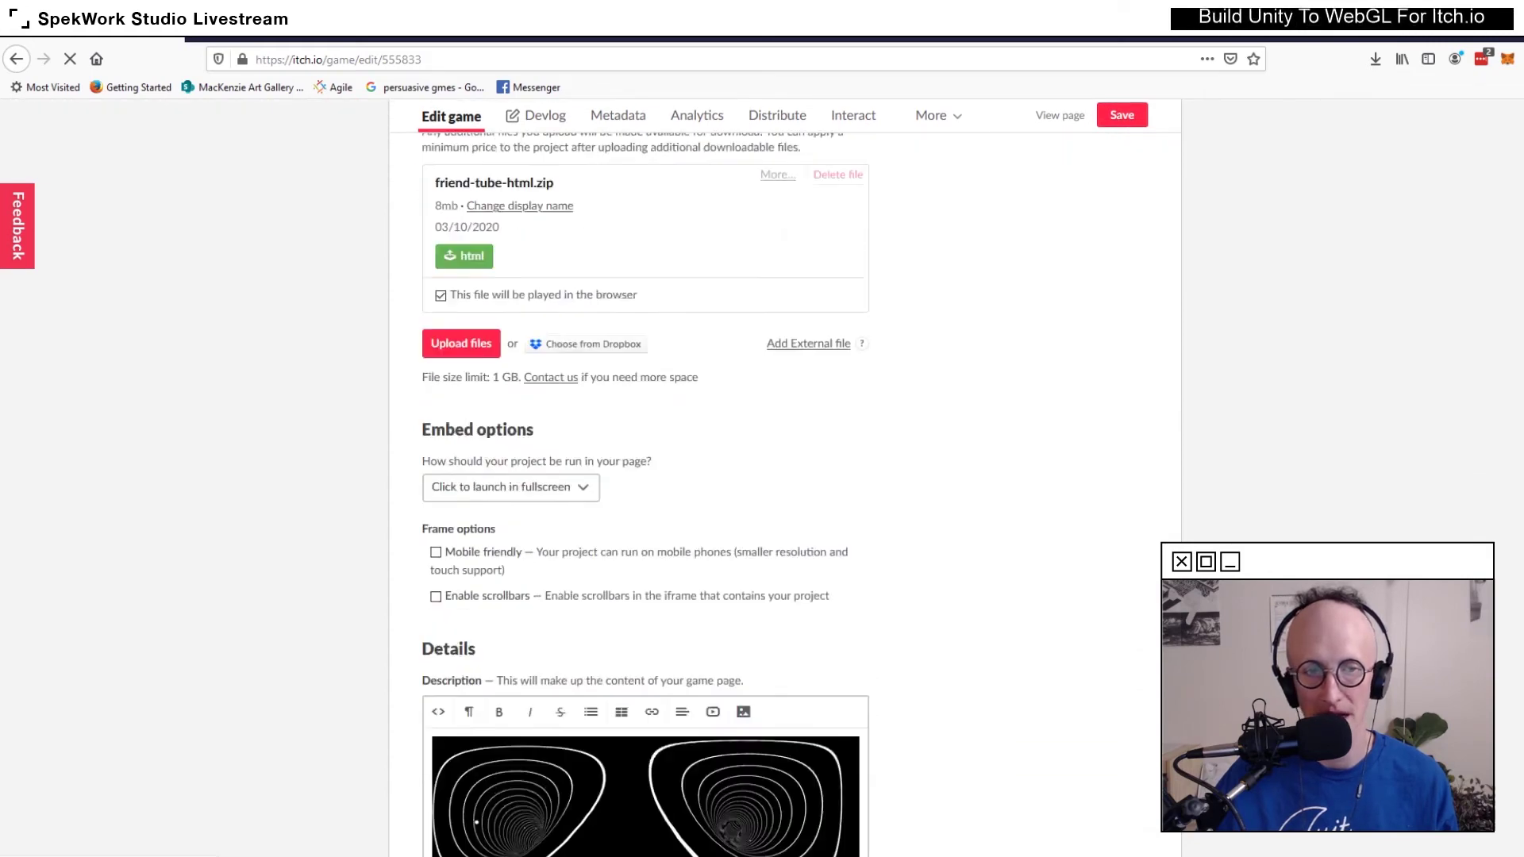
{"action": "scroll", "coordinate": [646, 476], "scroll_direction": "up", "scroll_amount": 2}
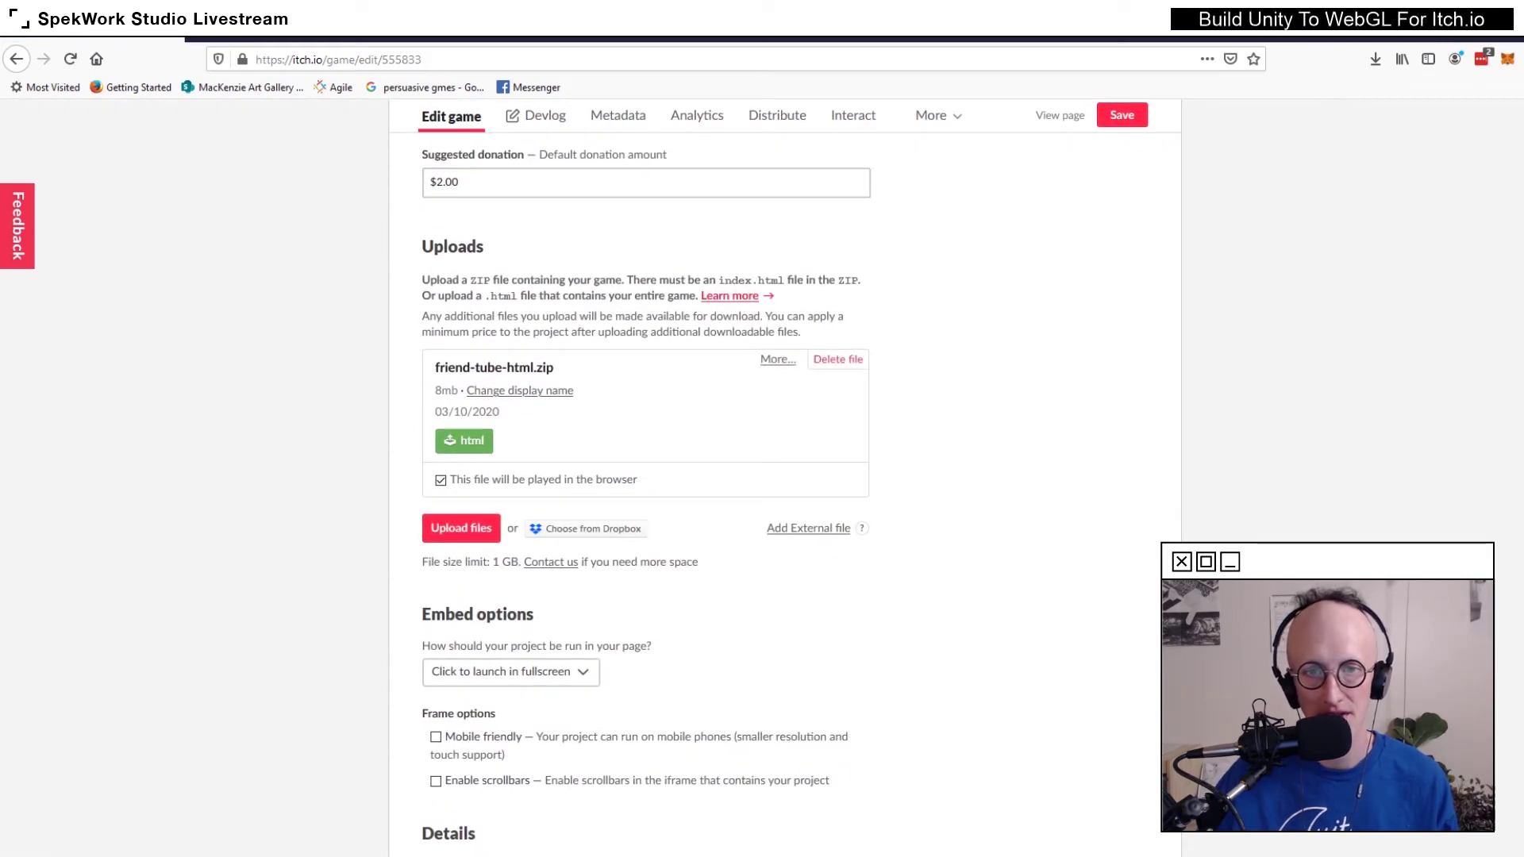
Replace the uploaded friend-tube-html.zip by deleting it and uploading FriendTube.zip from the Builds folder
{"action": "left_click", "coordinate": [838, 358]}
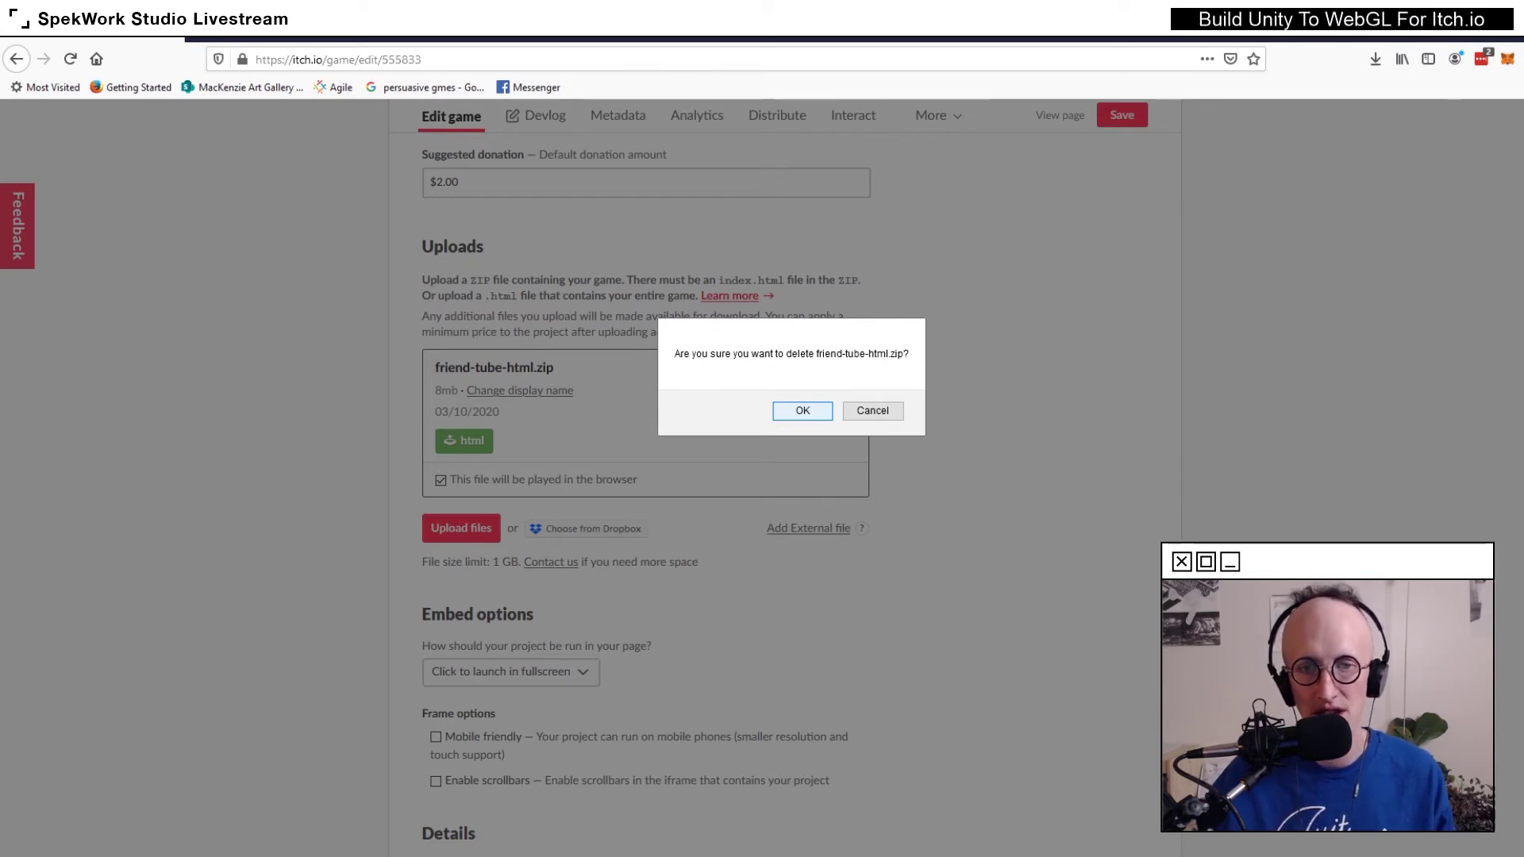
{"action": "key", "text": "Return"}
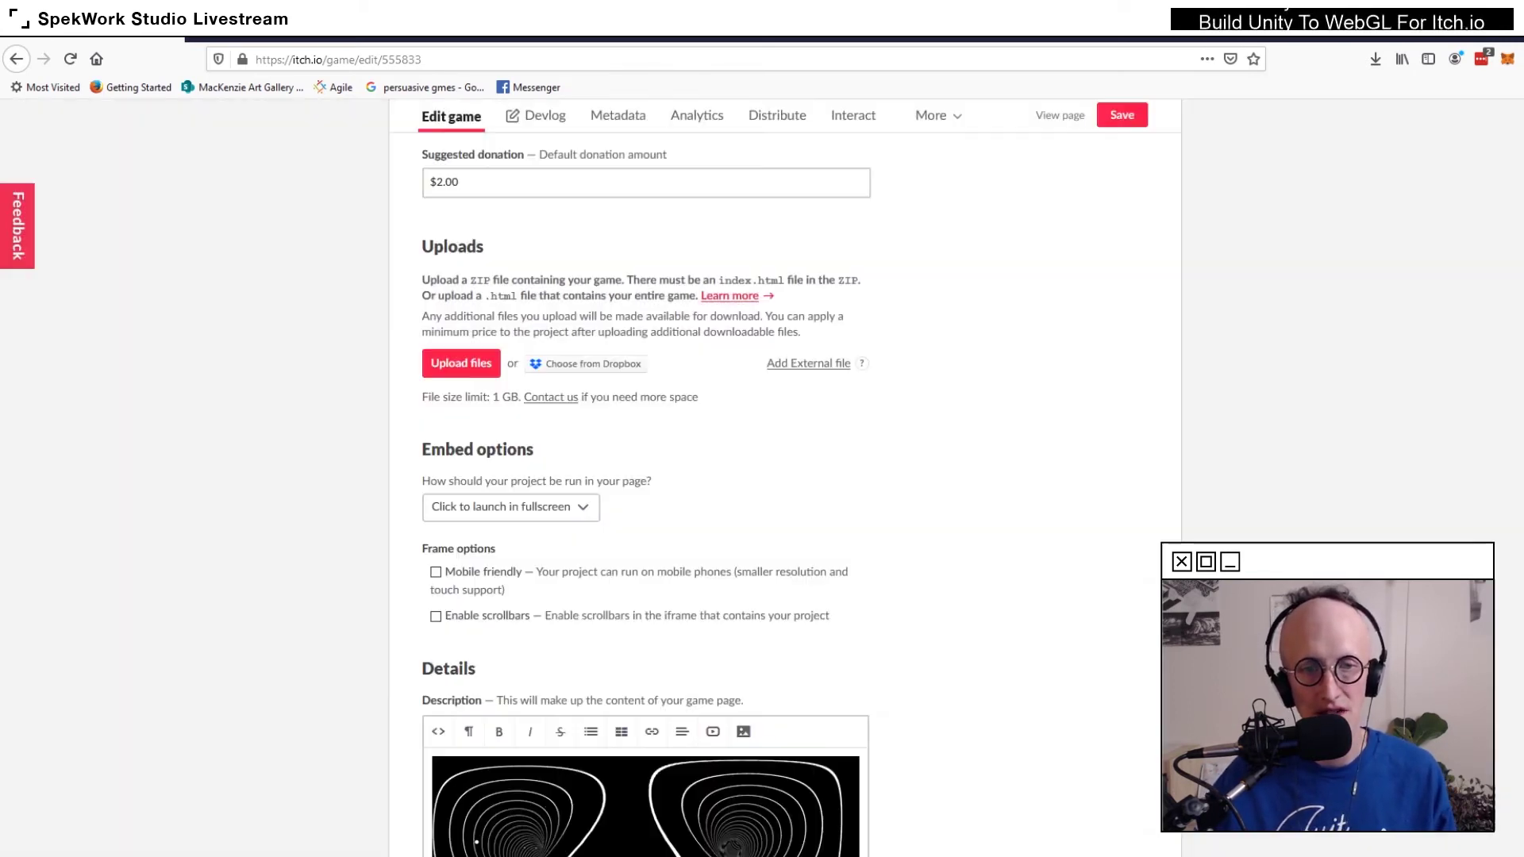
{"action": "left_click", "coordinate": [461, 363]}
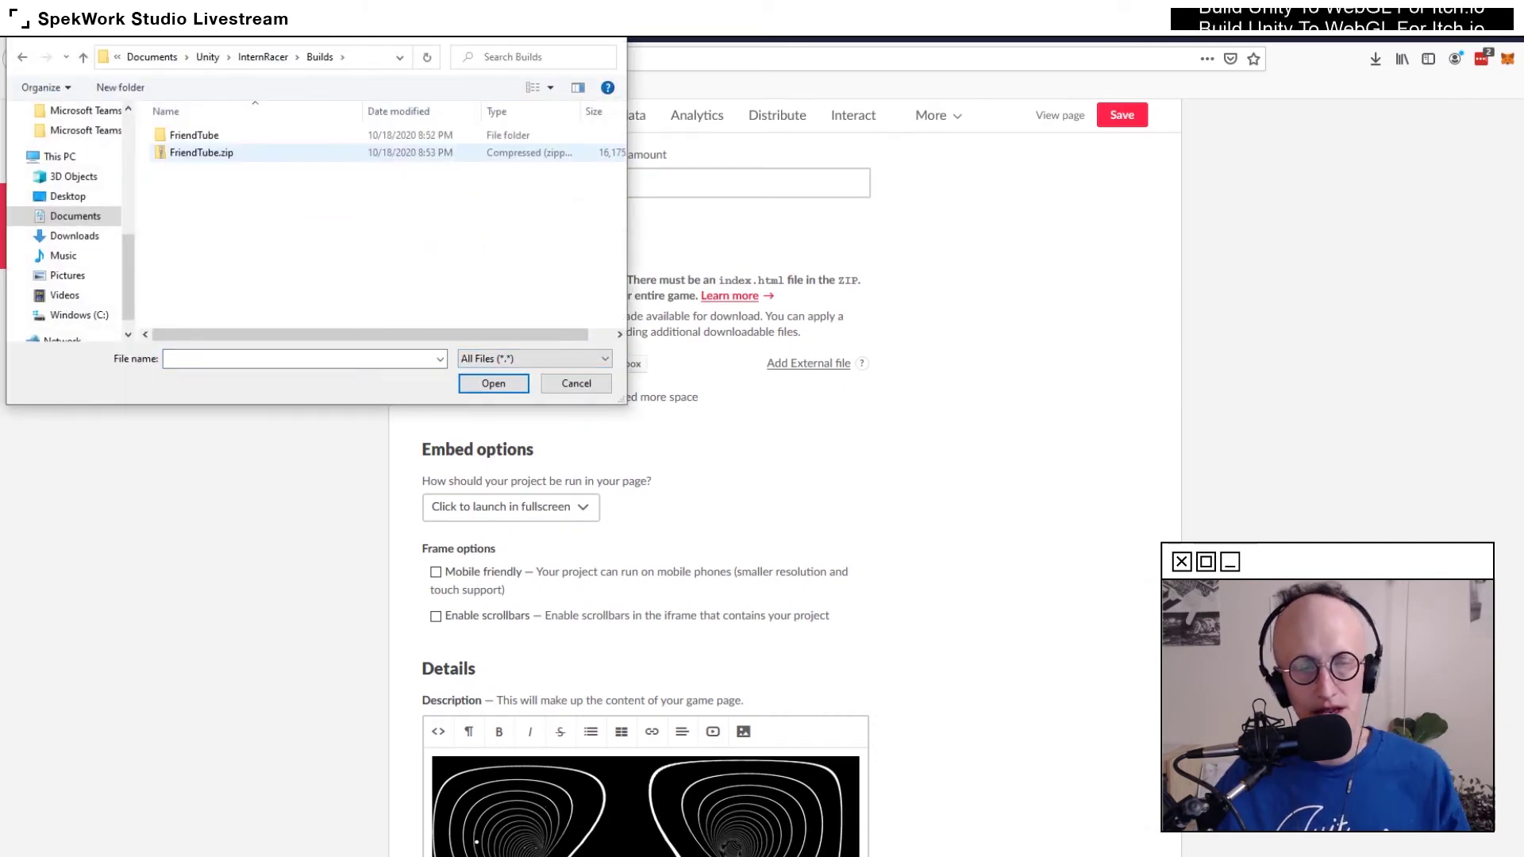
{"action": "left_click", "coordinate": [200, 152]}
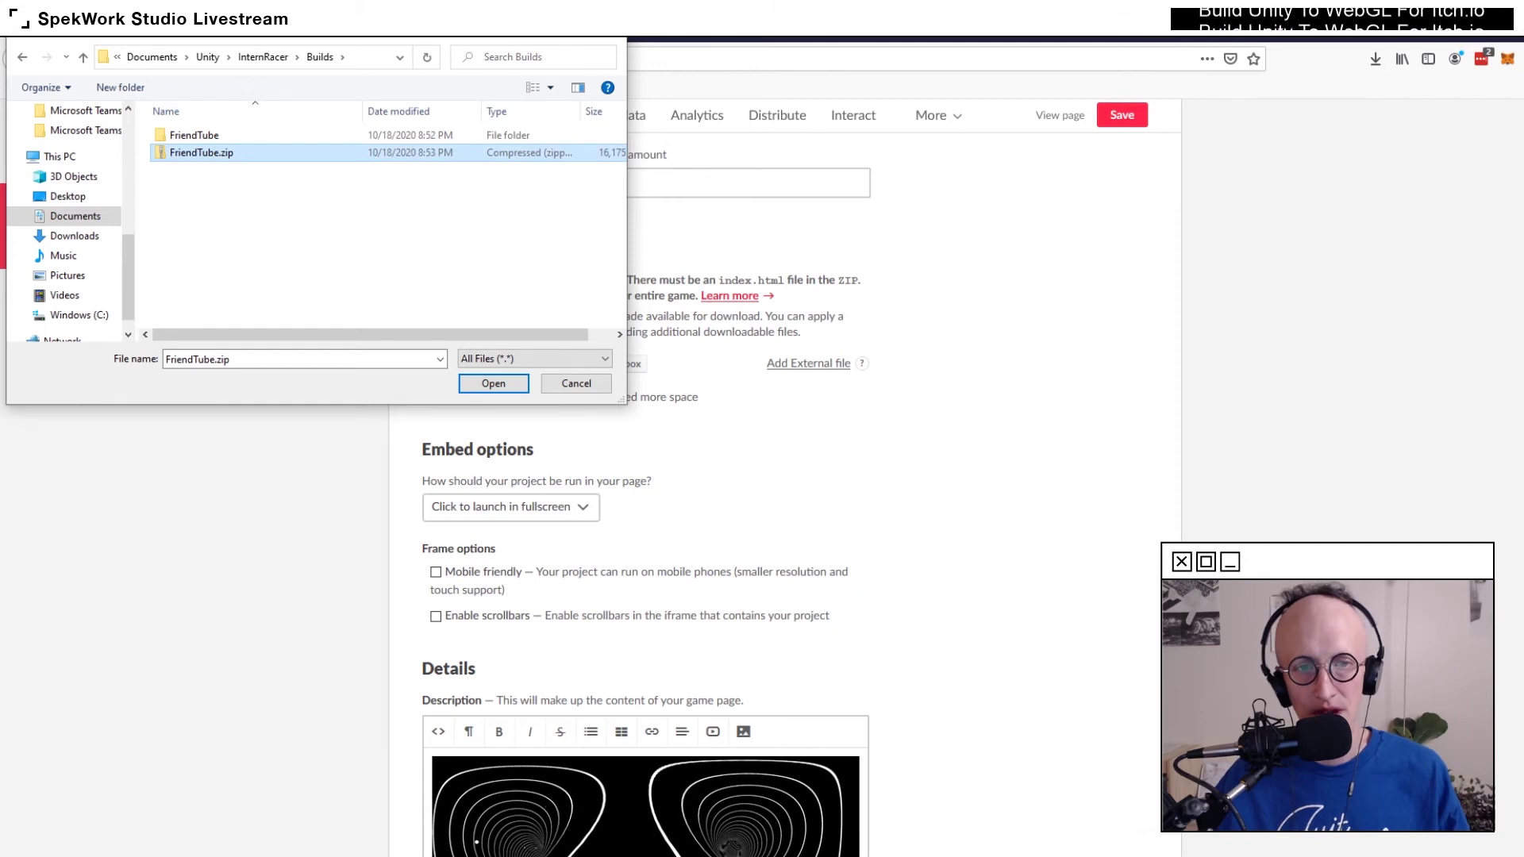
{"action": "left_click", "coordinate": [493, 383]}
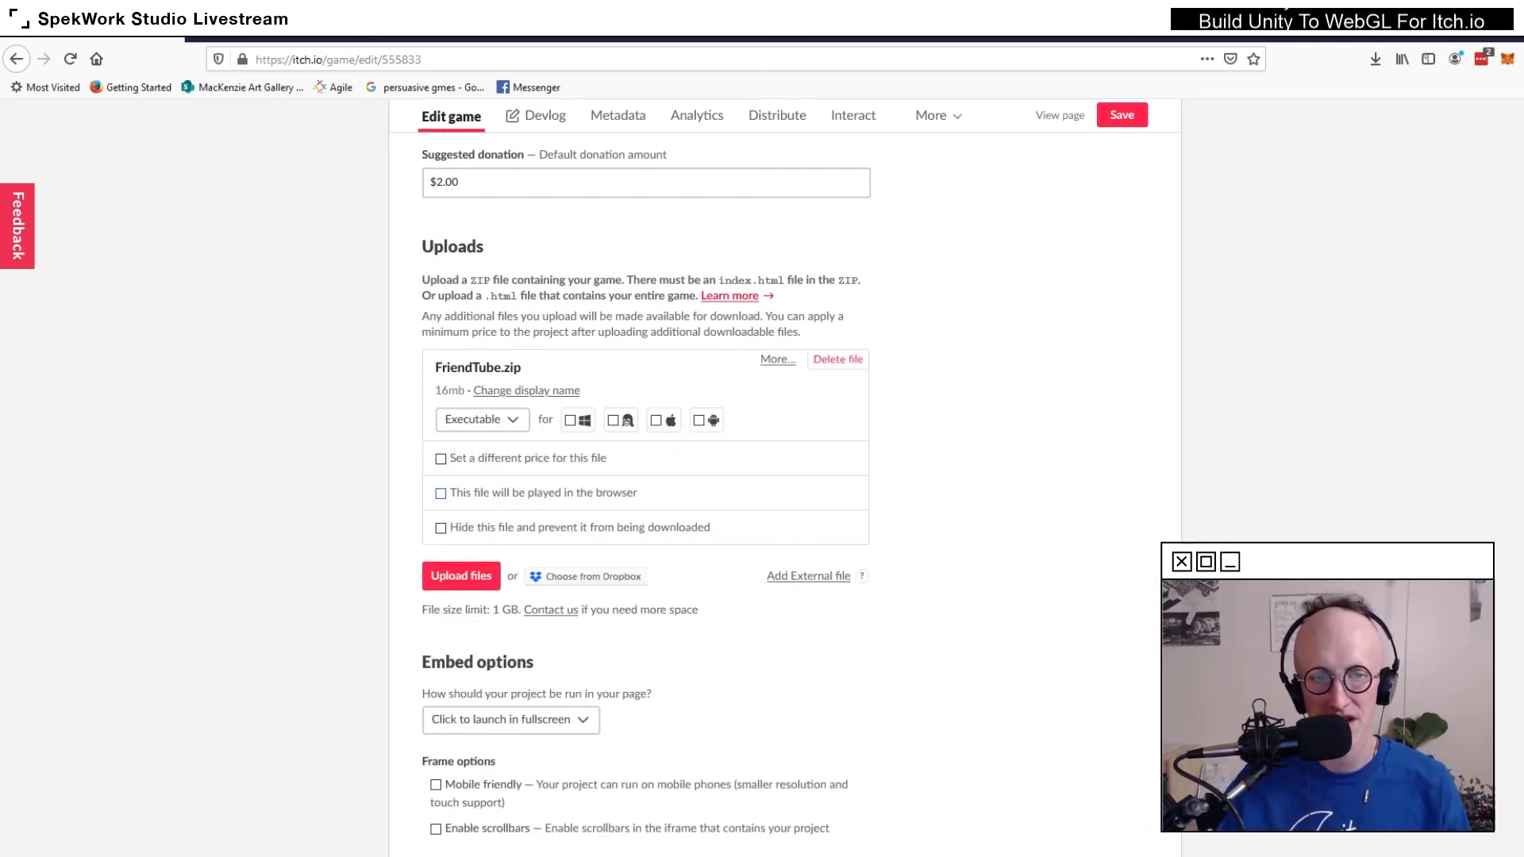
Set FriendTube.zip to be played in the browser and save the project page
{"action": "left_click", "coordinate": [440, 493]}
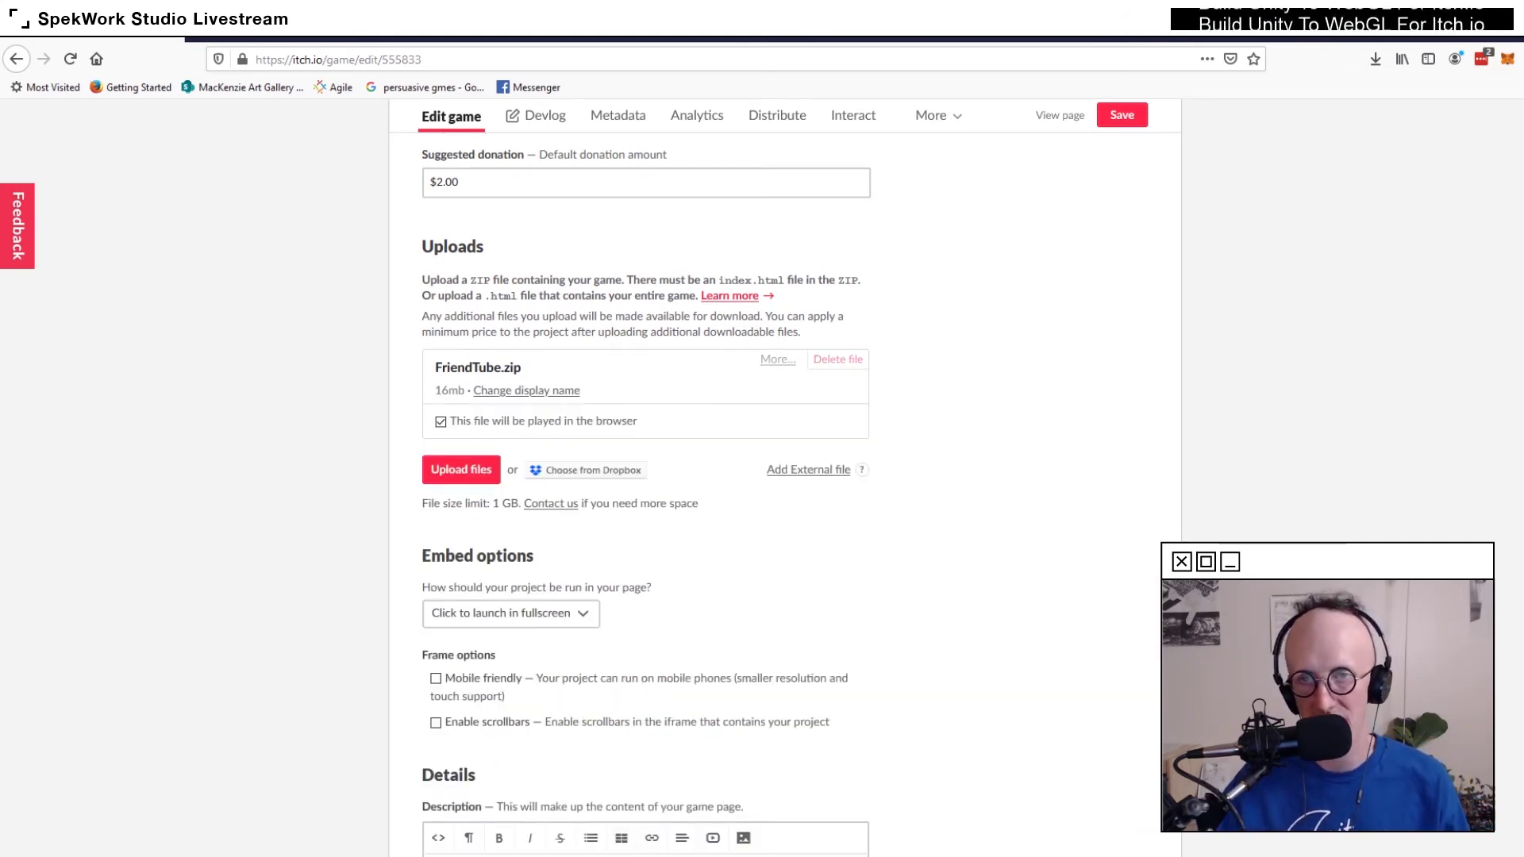
{"action": "left_click", "coordinate": [1121, 115]}
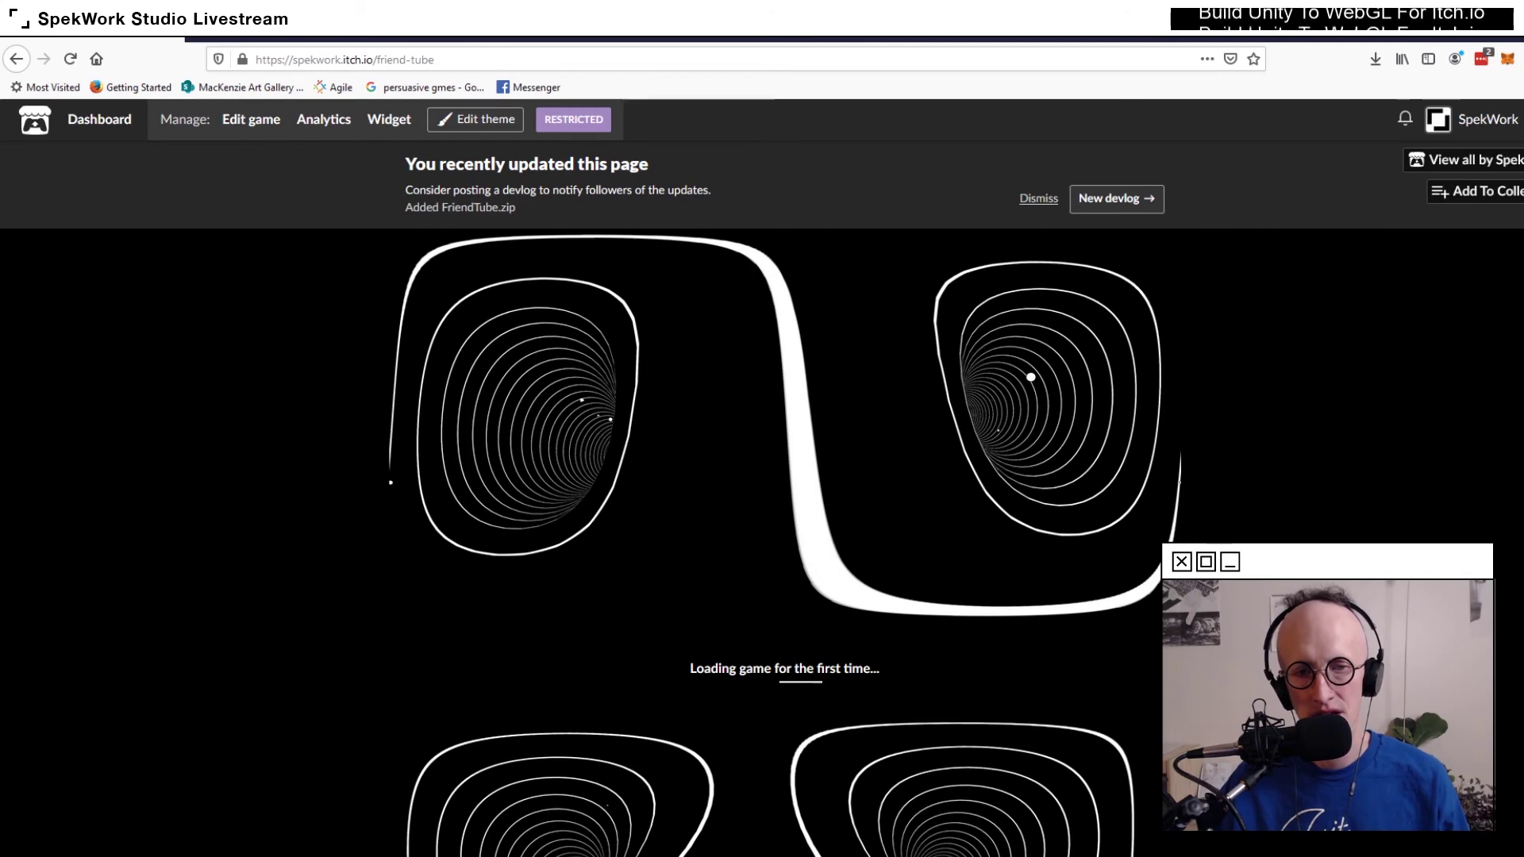
Run the uploaded Friend Tube game from its itch.io page
{"action": "scroll", "coordinate": [762, 476], "scroll_direction": "down", "scroll_amount": 3}
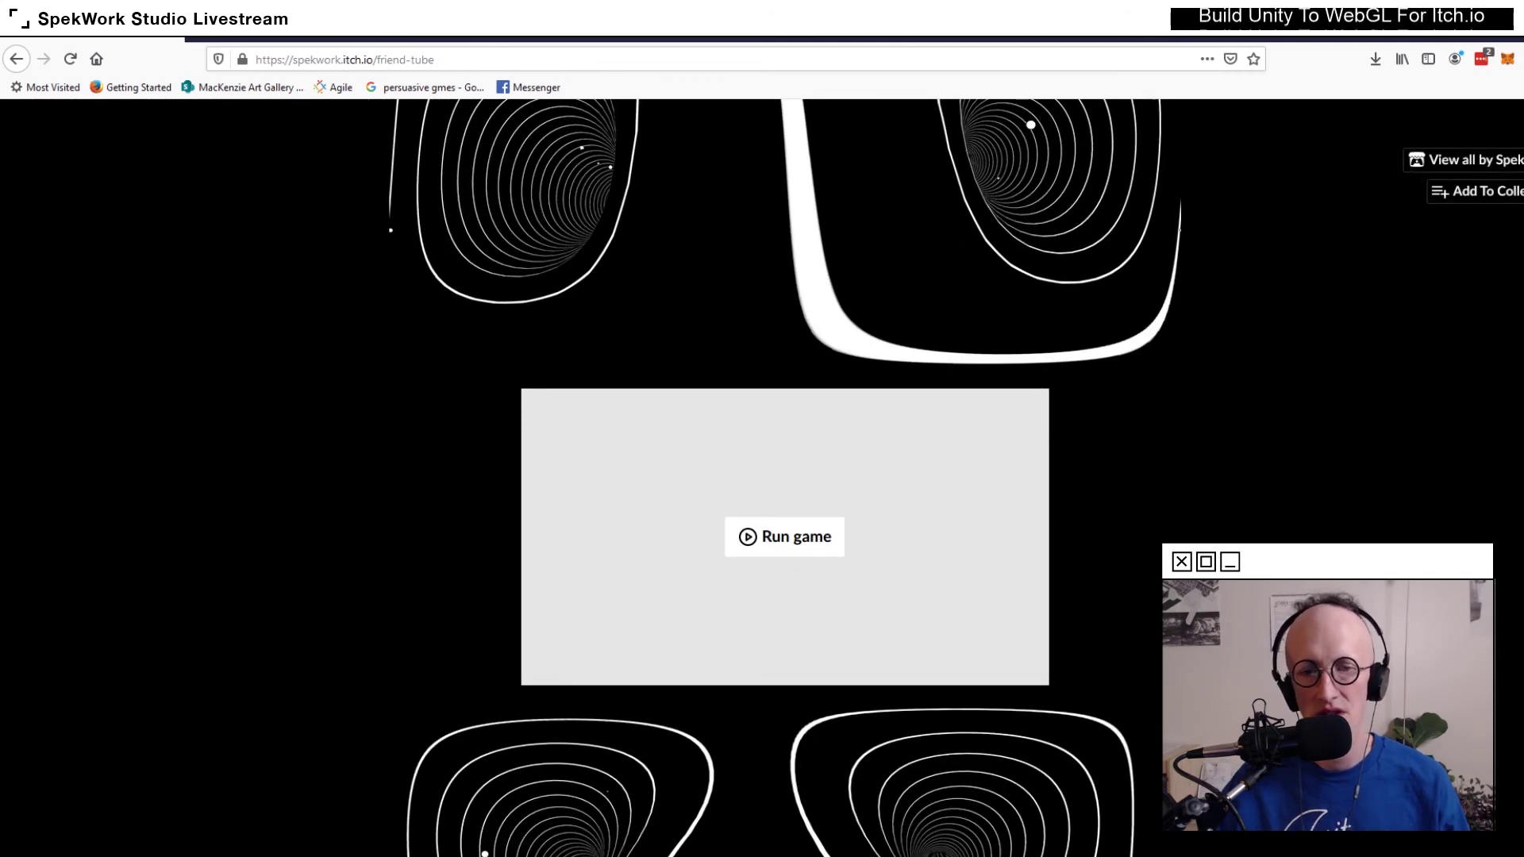
{"action": "left_click", "coordinate": [784, 537]}
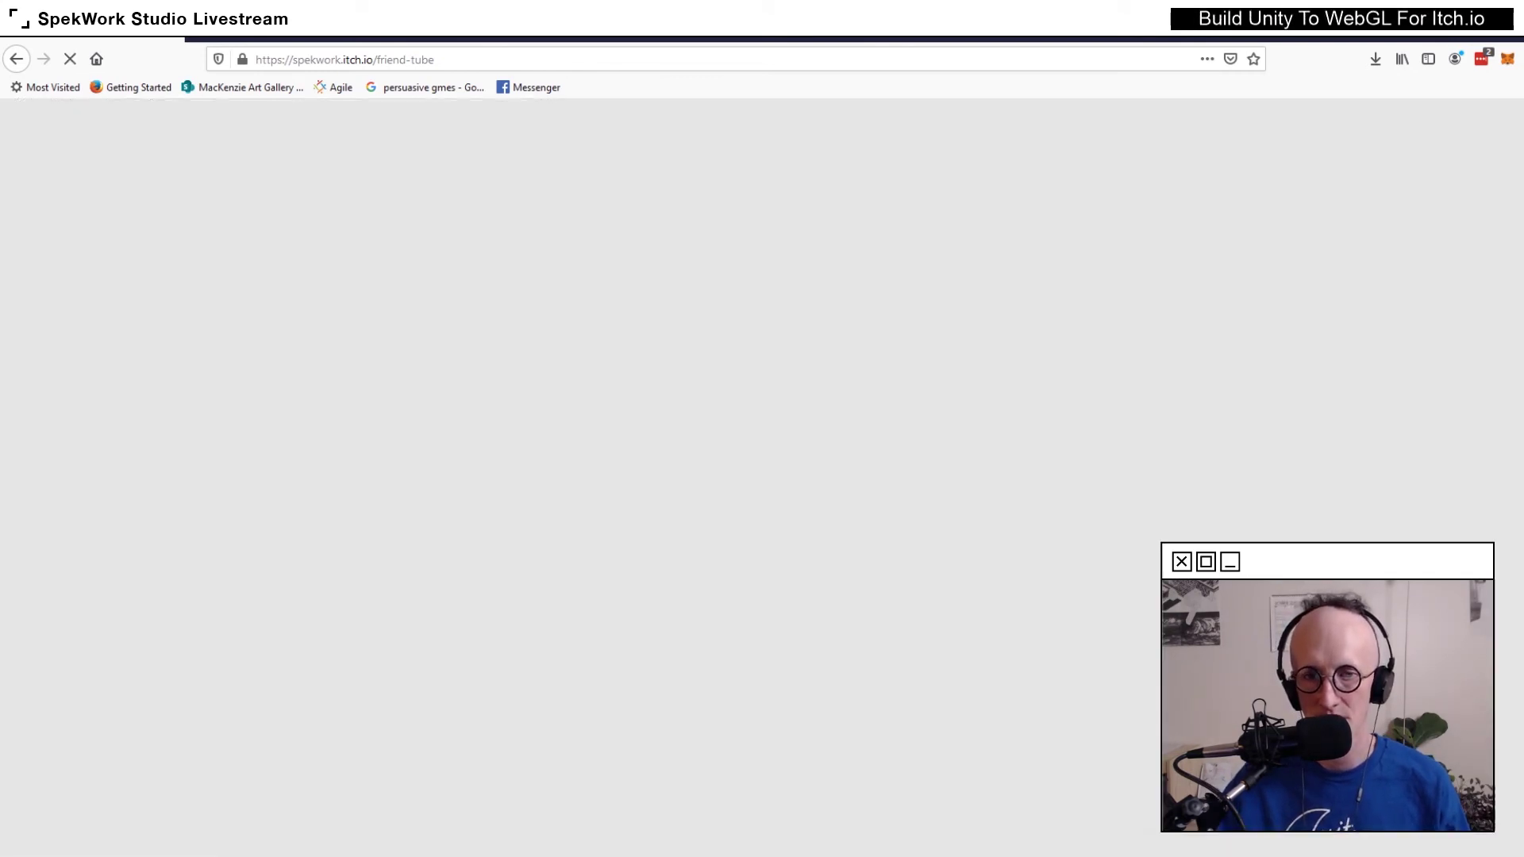